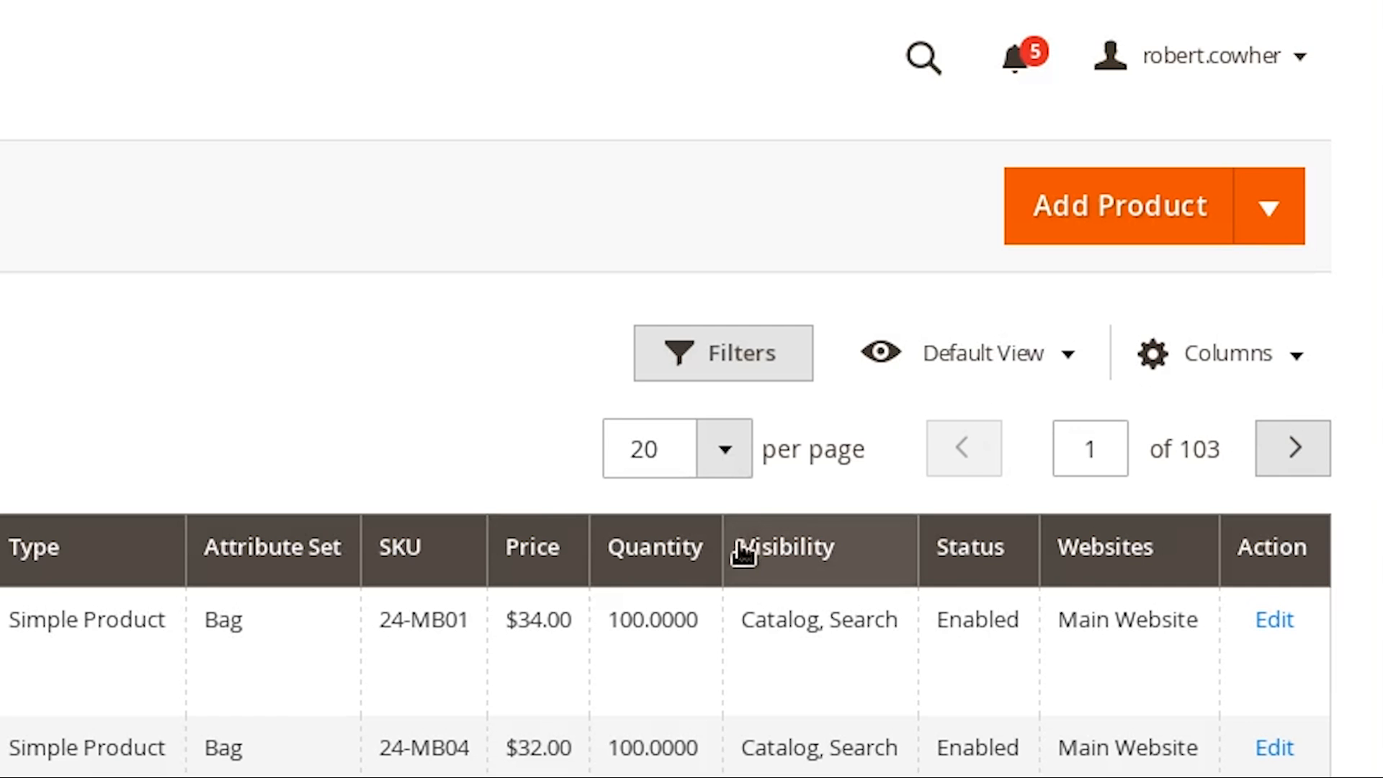
# Filter the product catalog by the name "surface"
pyautogui.click(753, 358)
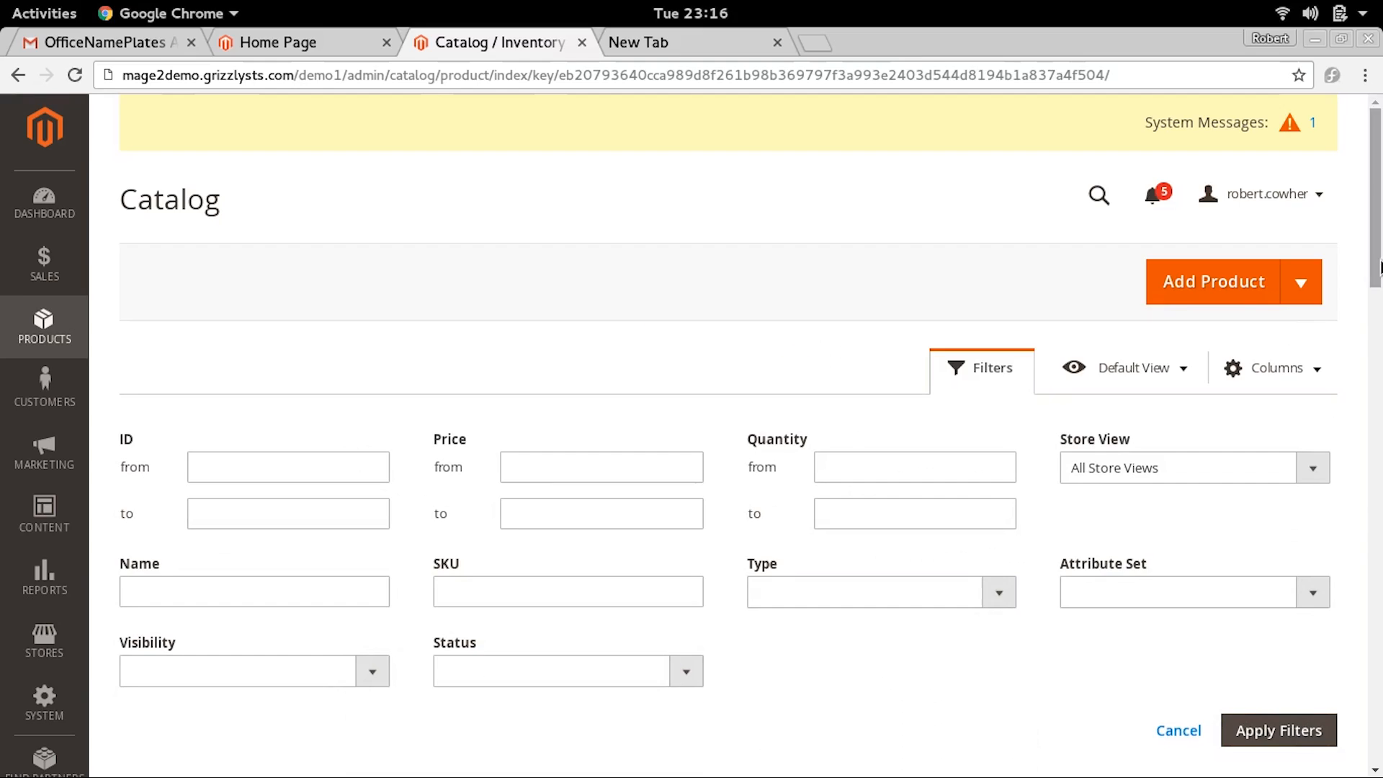
pyautogui.moveTo(1377, 264)
pyautogui.mouseDown()
pyautogui.moveTo(1381, 307)
pyautogui.moveTo(1372, 270)
pyautogui.mouseUp()
pyautogui.moveTo(1372, 270); pyautogui.dragTo(1380, 303)
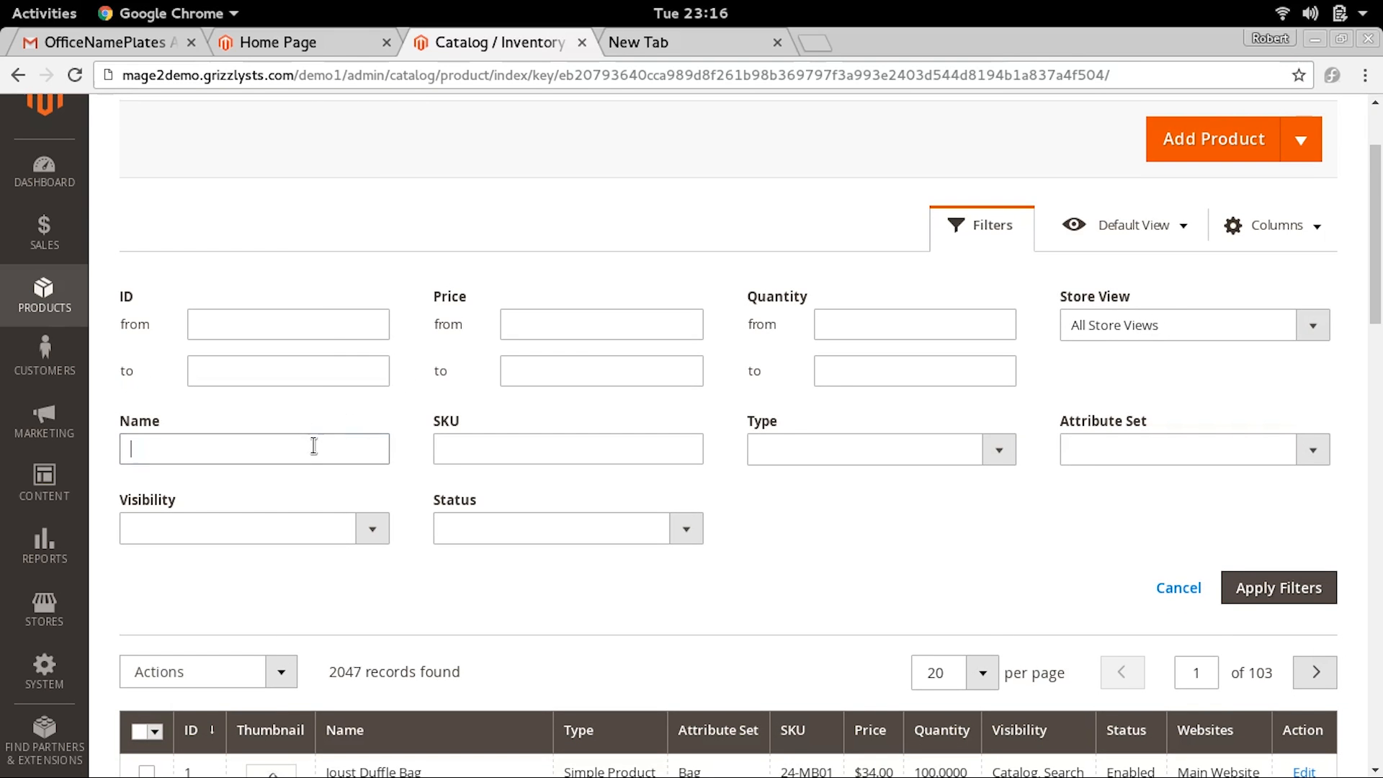
pyautogui.click(314, 445)
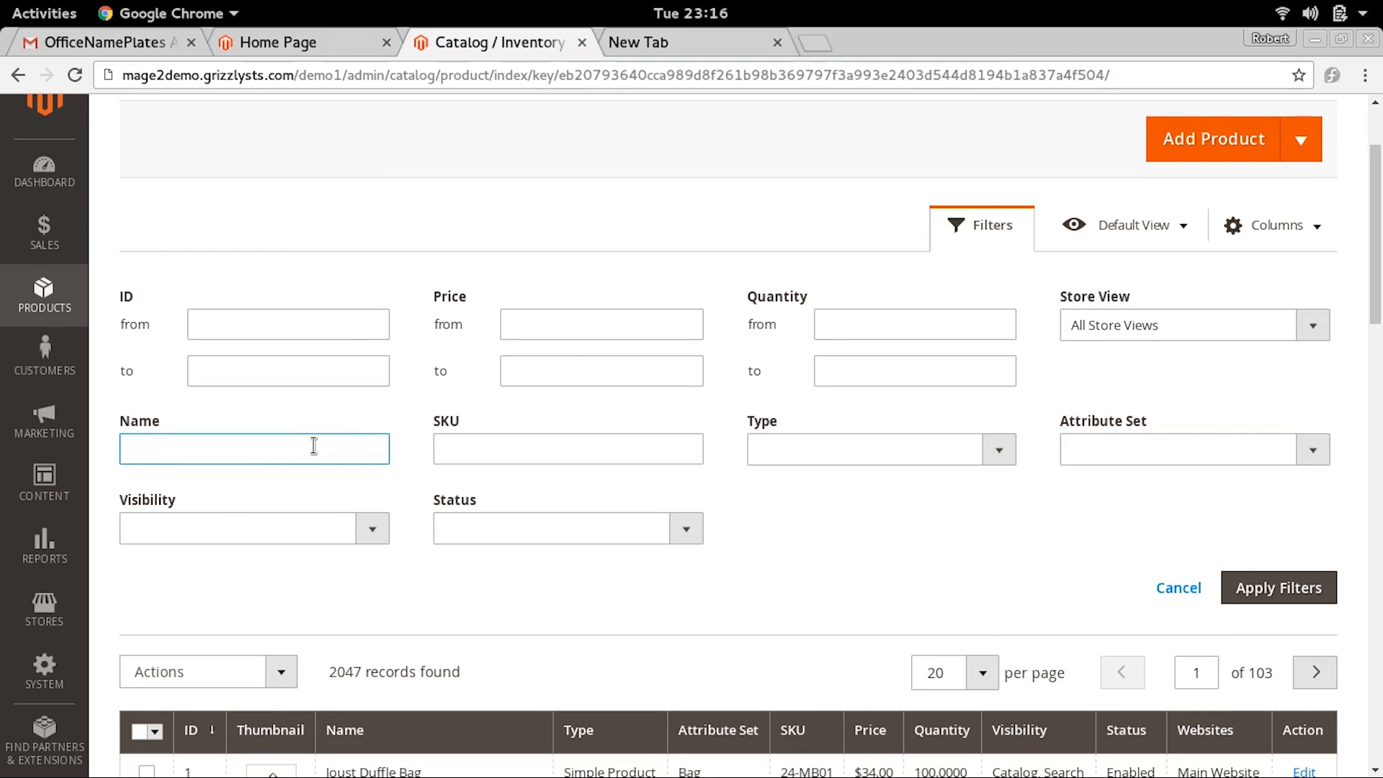
pyautogui.write('surface')
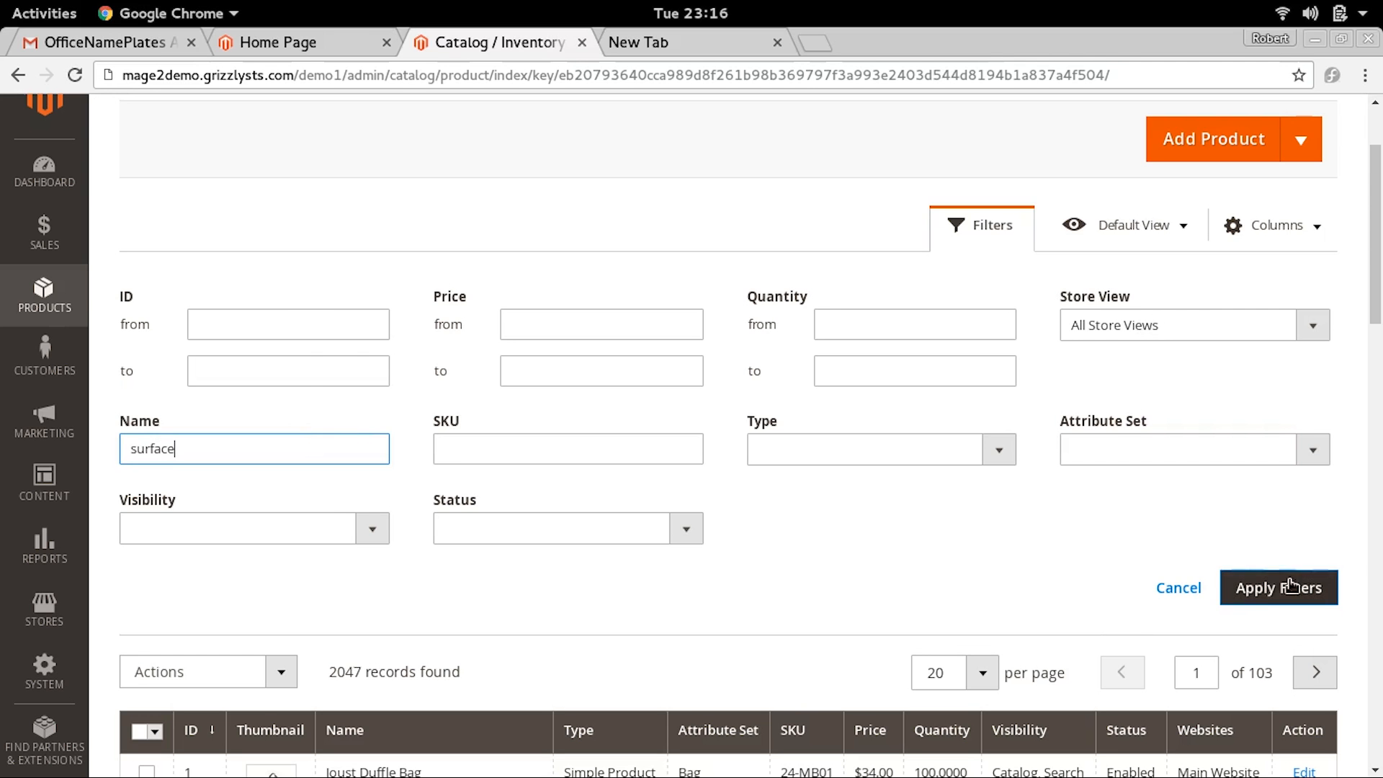
pyautogui.click(1271, 595)
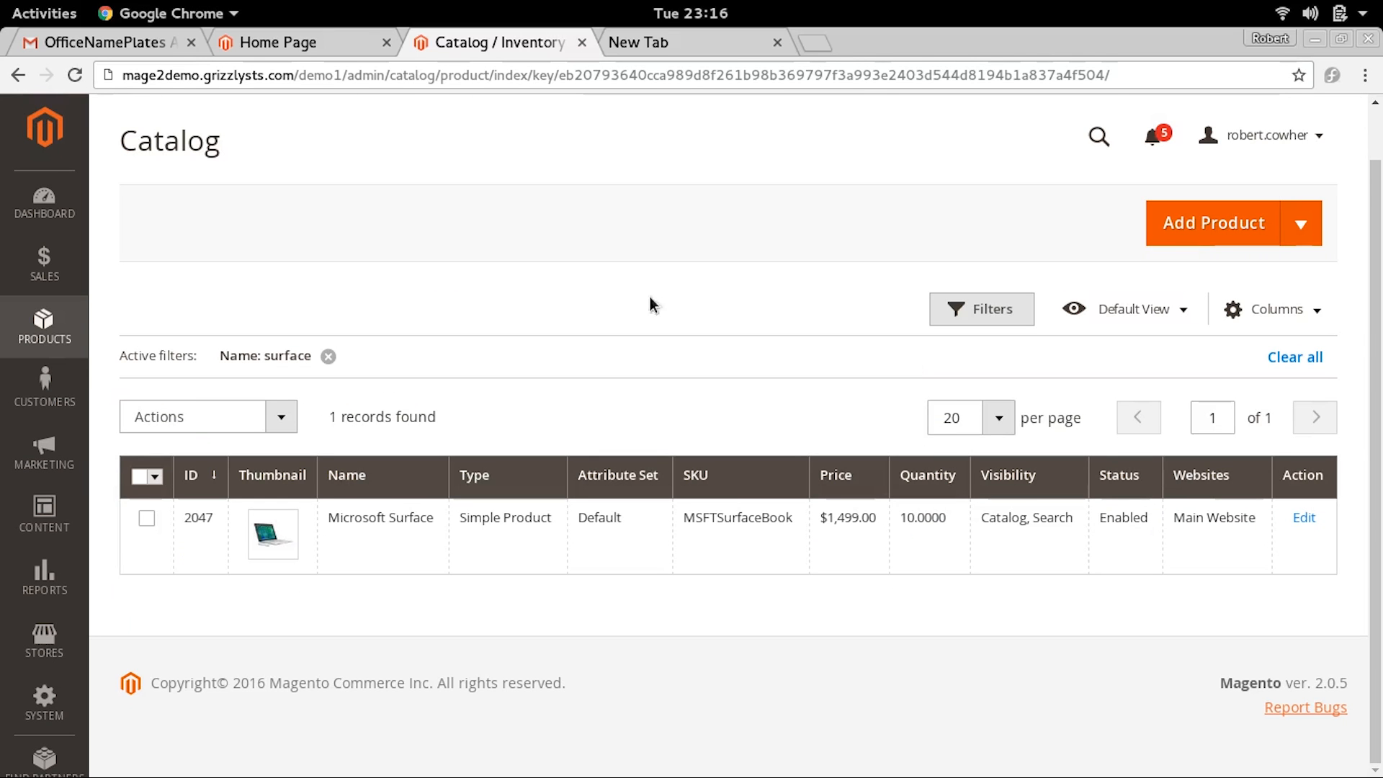
# Open the Microsoft Surface product for editing and start creating configurations for it
pyautogui.click(396, 531)
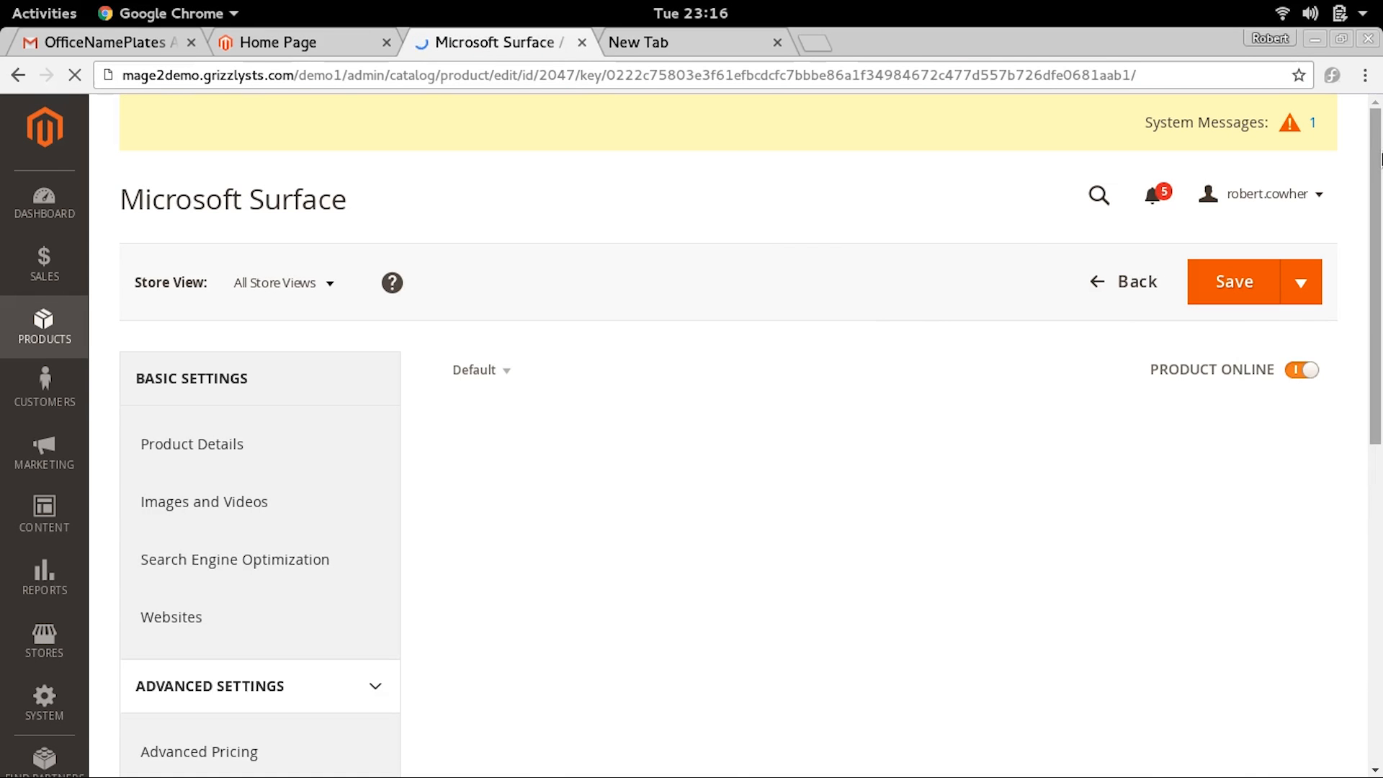
pyautogui.moveTo(1381, 162); pyautogui.dragTo(1381, 620)
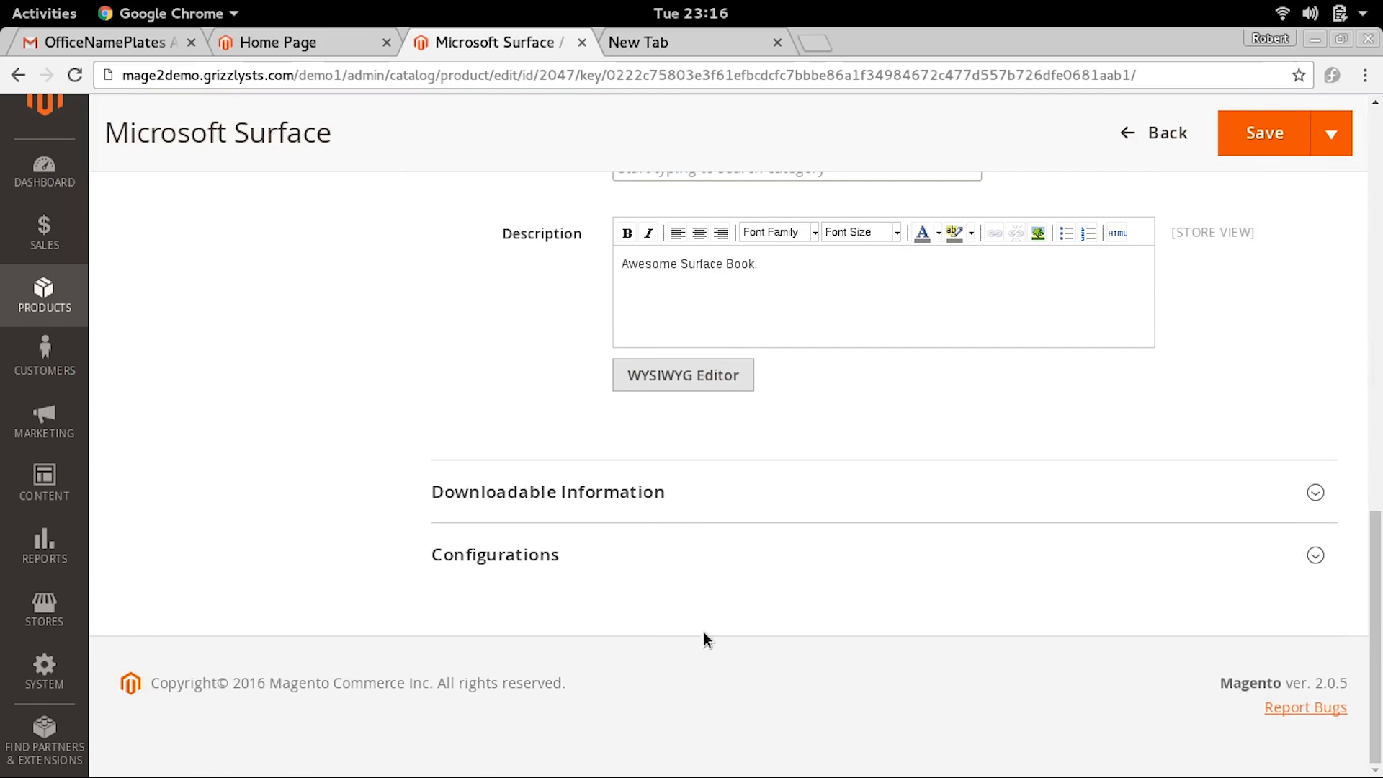
pyautogui.click(616, 553)
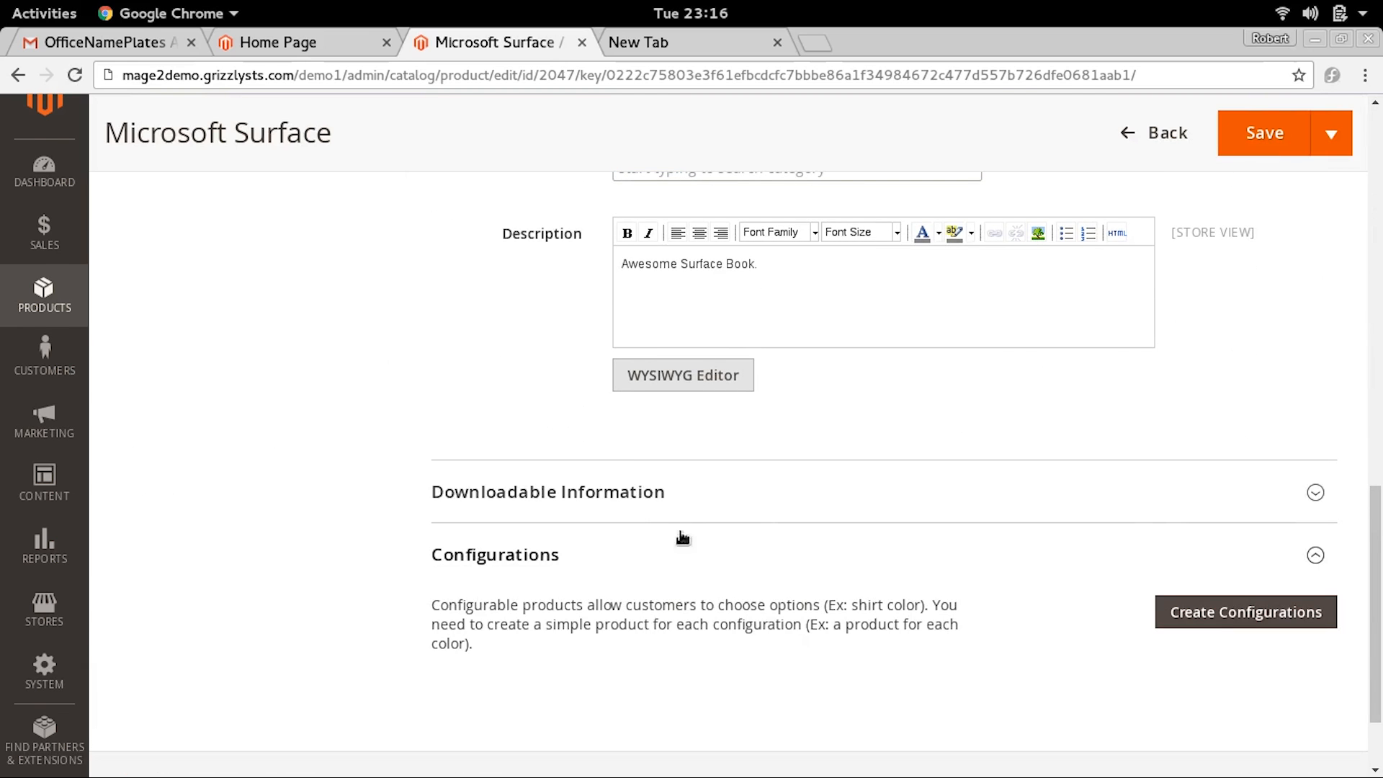
pyautogui.scroll(-3, 1381, 535)
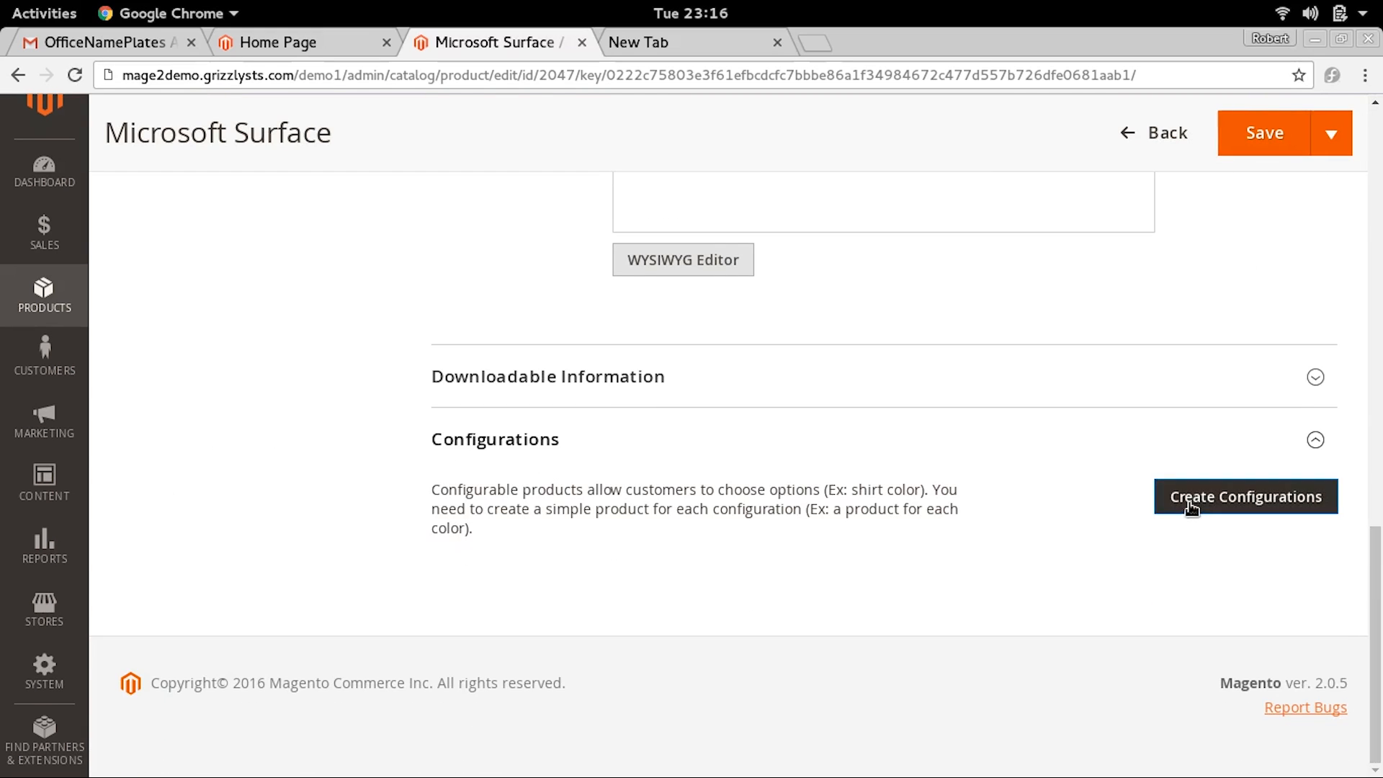
pyautogui.click(1190, 508)
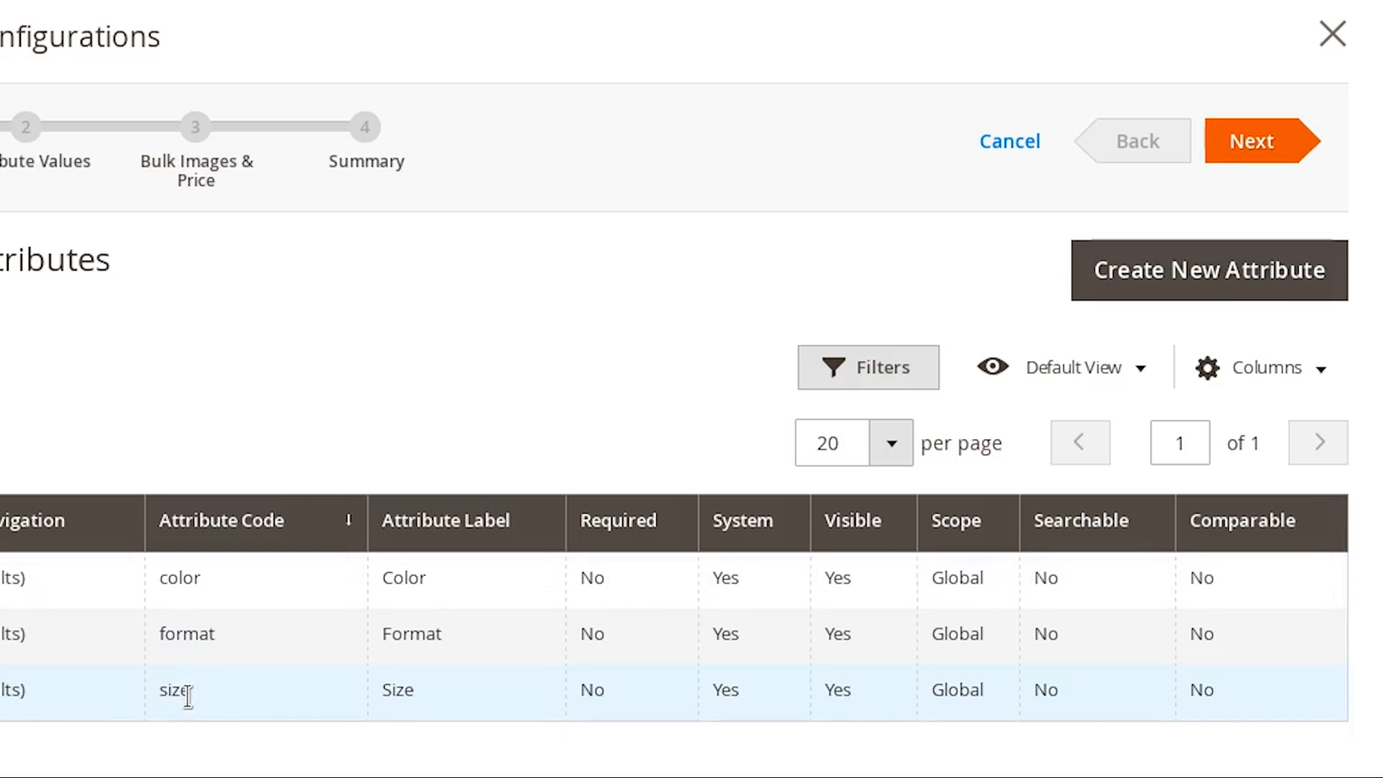
# Start a new attribute with the default label RAM and set Values Required to Yes
pyautogui.click(1216, 272)
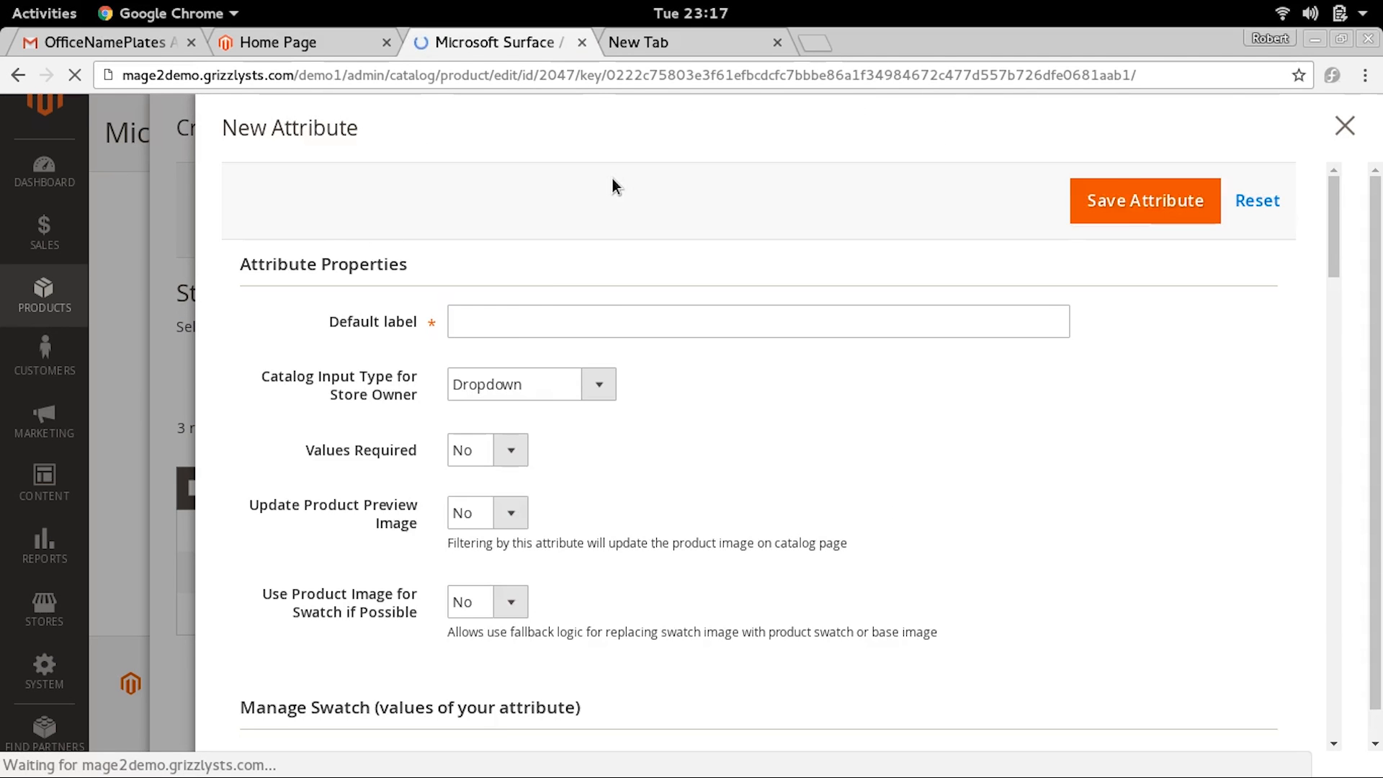
pyautogui.click(514, 318)
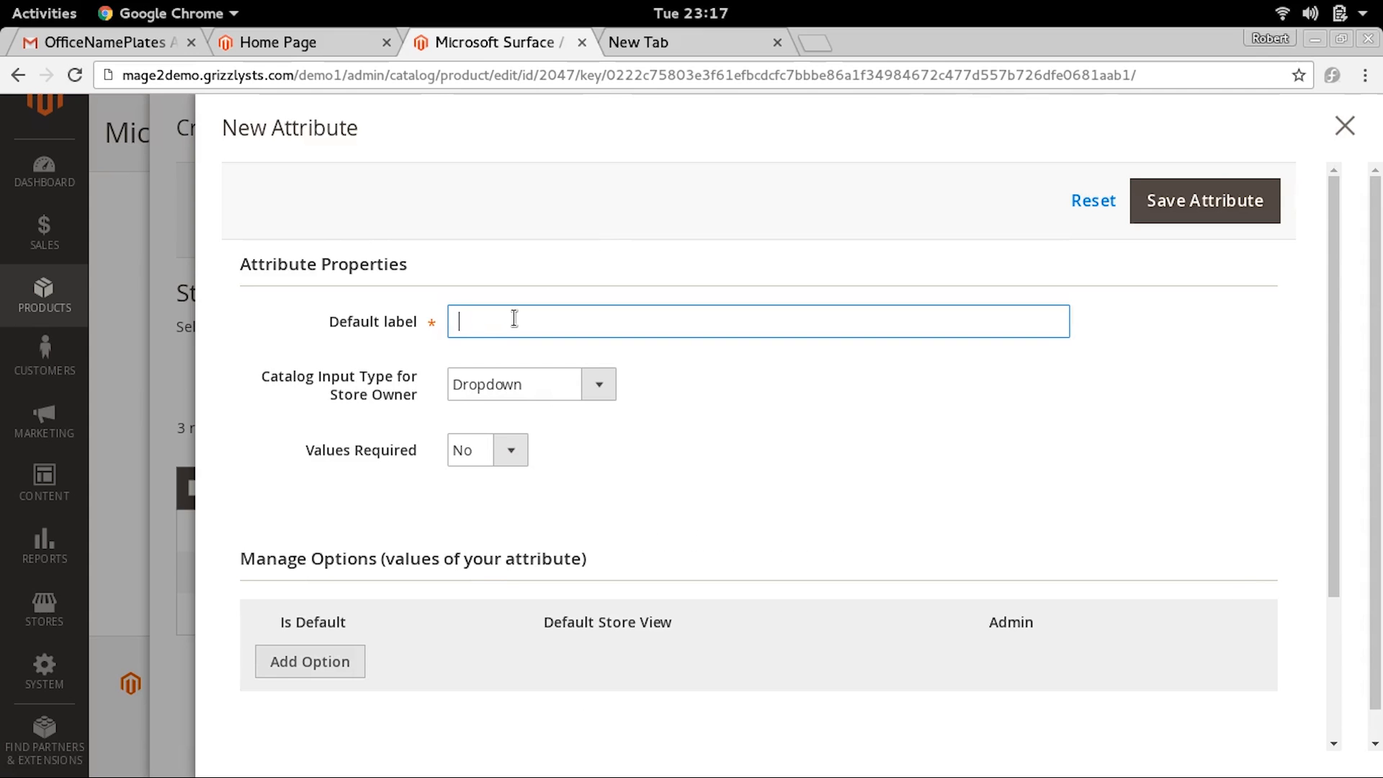
pyautogui.write('RAM')
pyautogui.click(502, 450)
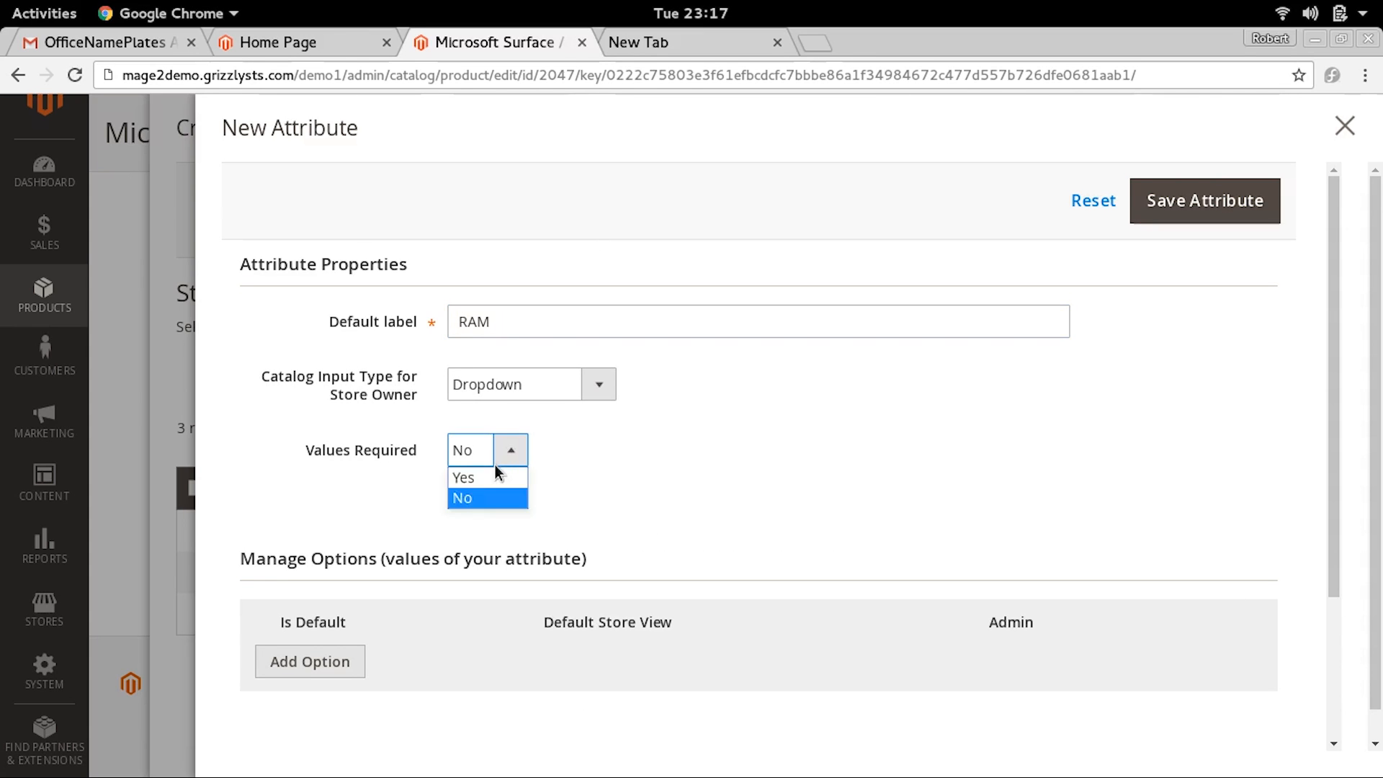
pyautogui.click(478, 479)
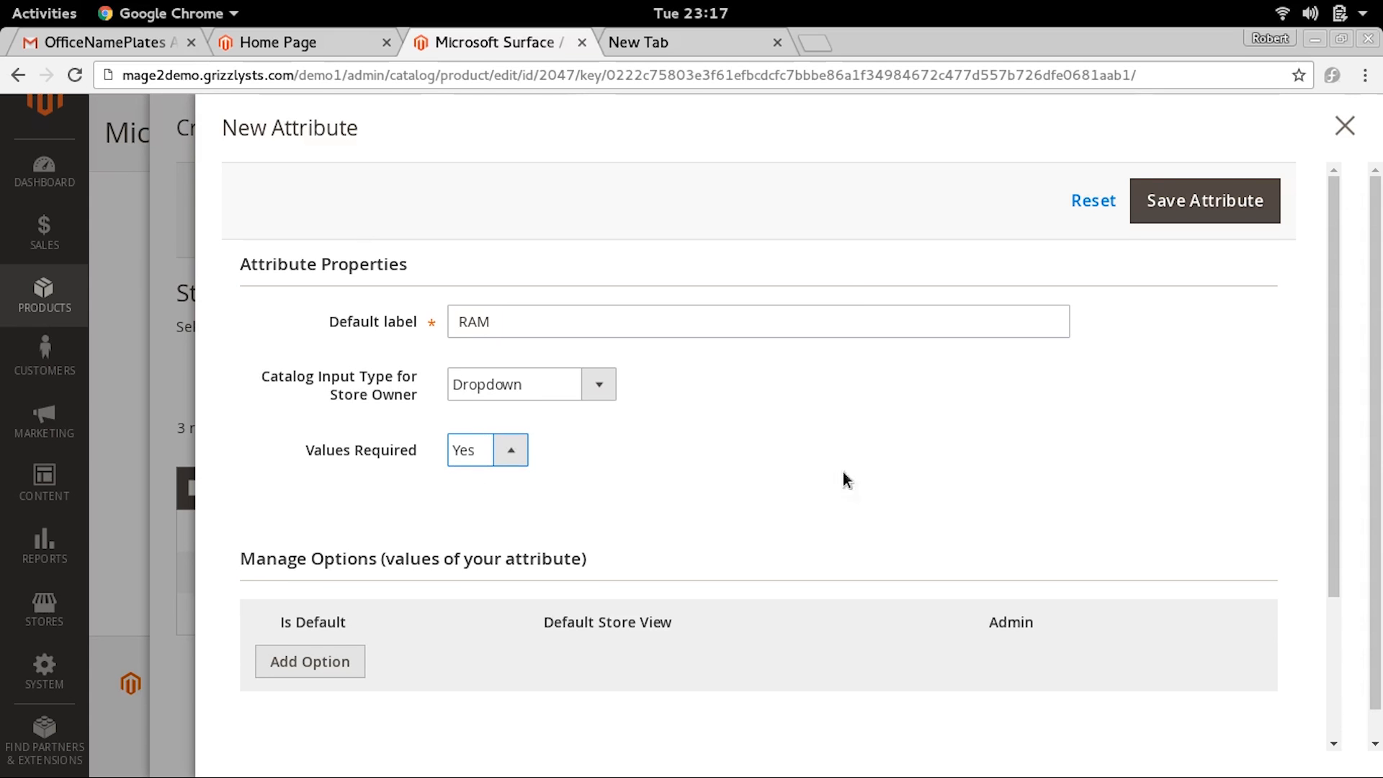
# Add three options to the RAM attribute with the default store view values 4 GB, 8 GB and 12 GB
pyautogui.scroll(-1, 1380, 367)
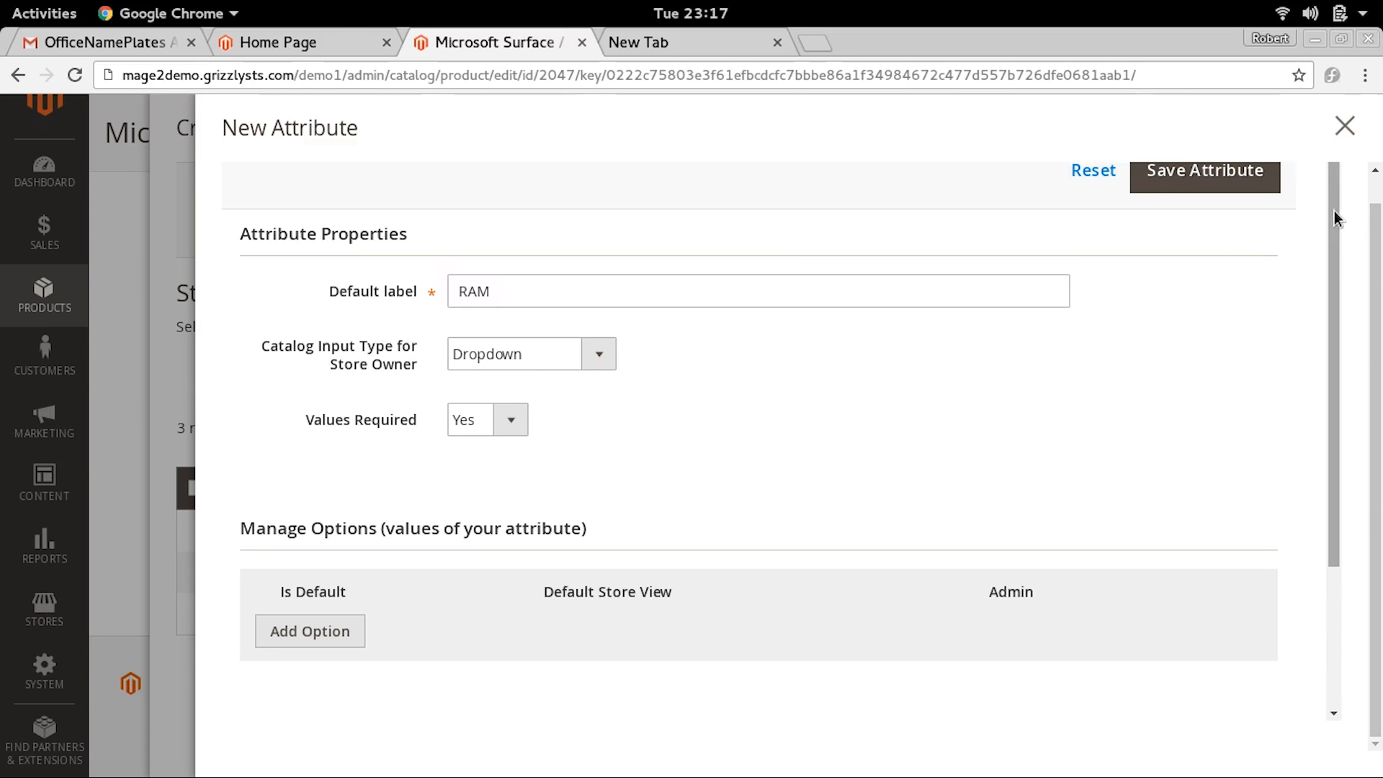
pyautogui.moveTo(1333, 219); pyautogui.dragTo(1306, 412)
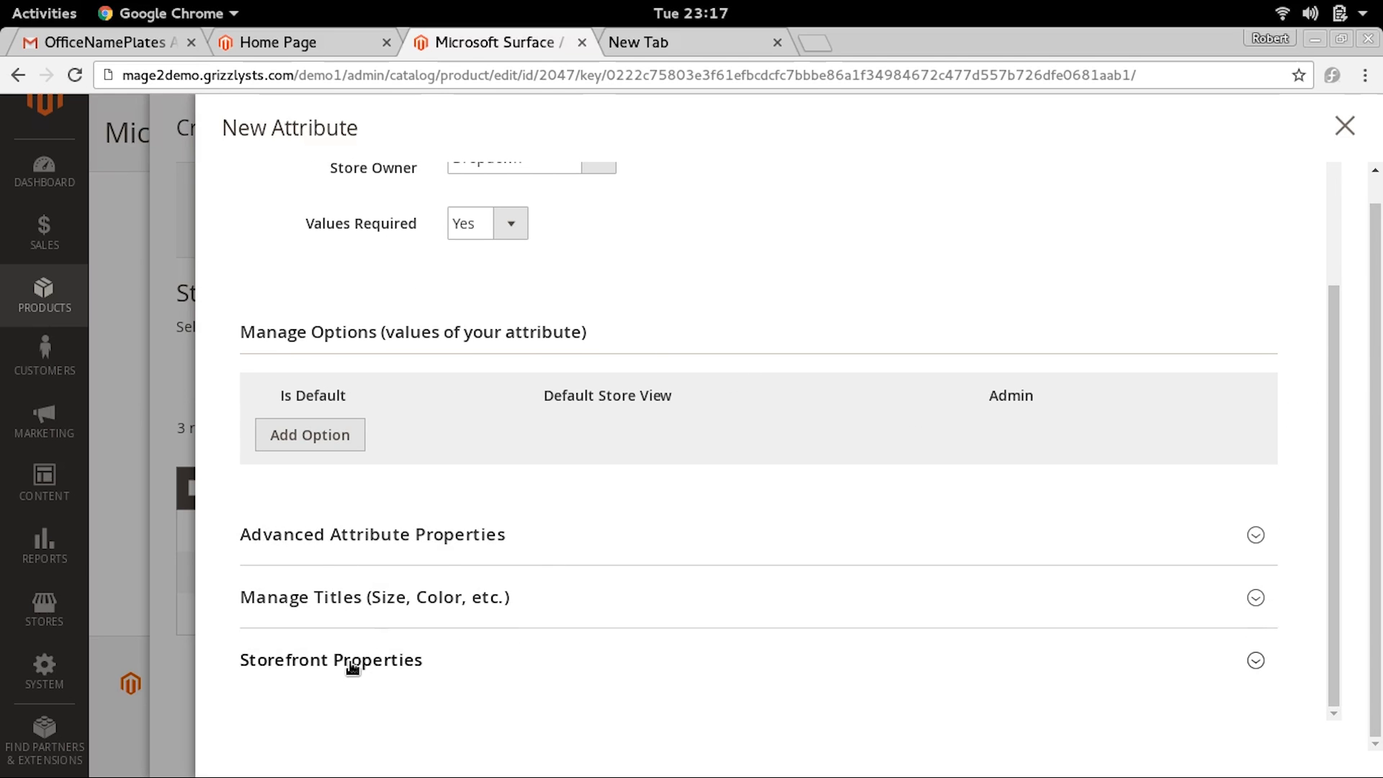
pyautogui.click(322, 435)
pyautogui.click(430, 433)
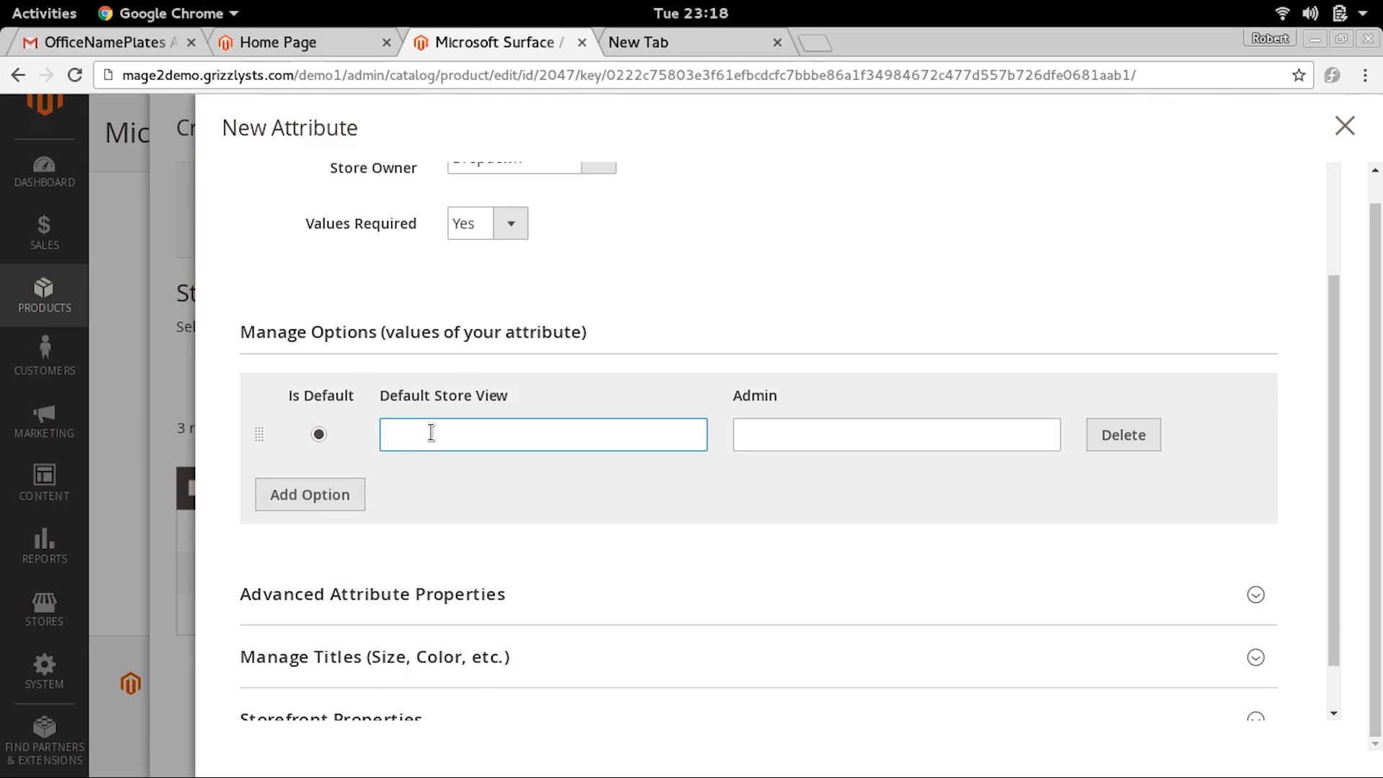
pyautogui.write('4 GB')
pyautogui.click(309, 494)
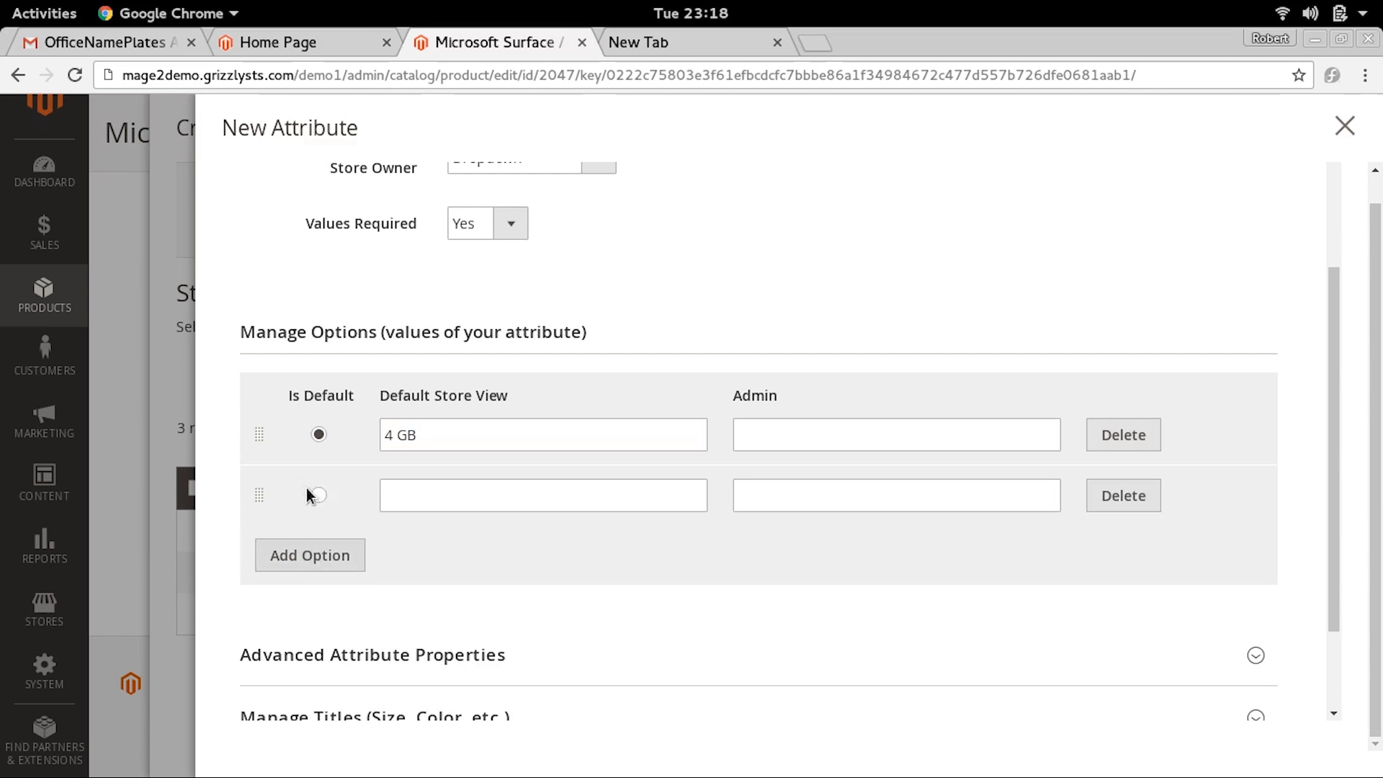
pyautogui.click(437, 495)
pyautogui.write('8 G')
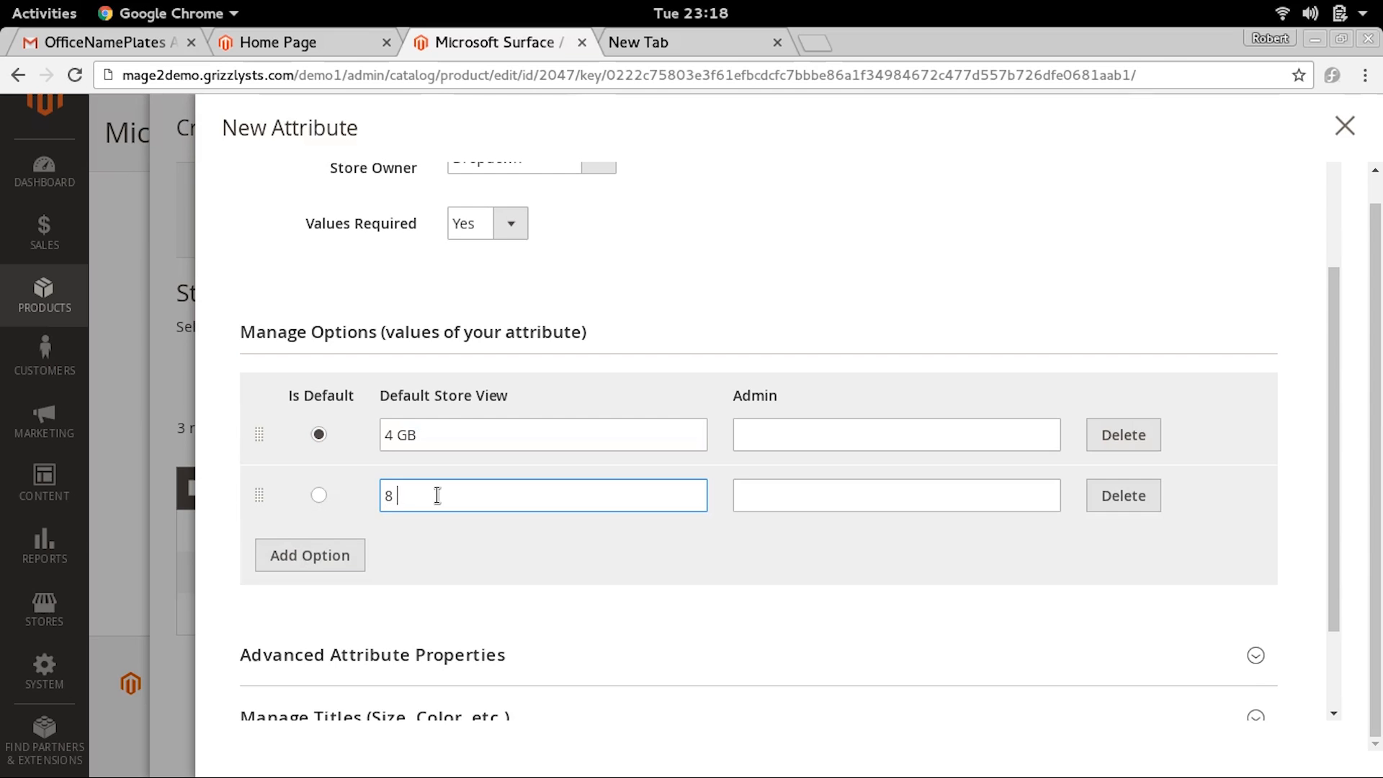
pyautogui.write('B')
pyautogui.click(318, 556)
pyautogui.click(598, 551)
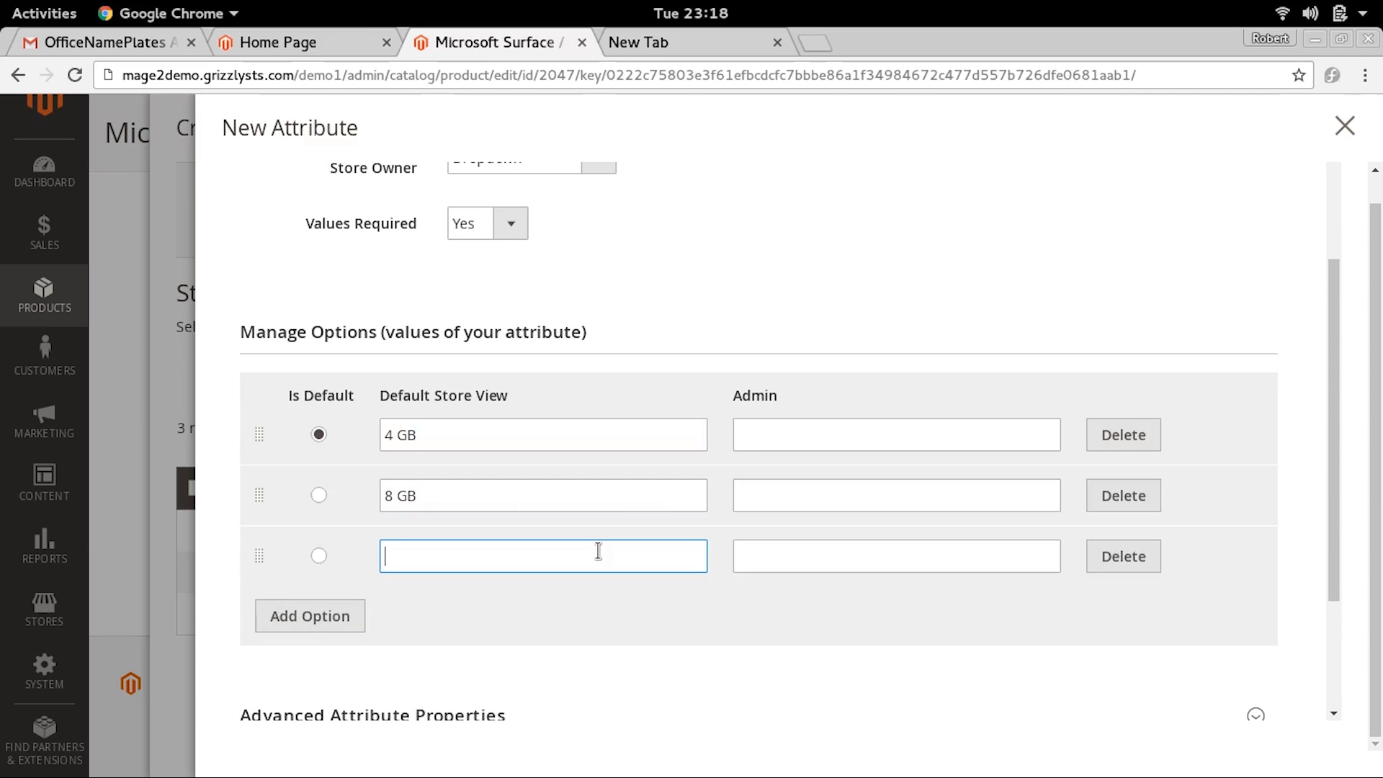
pyautogui.write('12 GB')
# Set the attribute code to computer_ram in the advanced attribute properties
pyautogui.scroll(-5, 1333, 494)
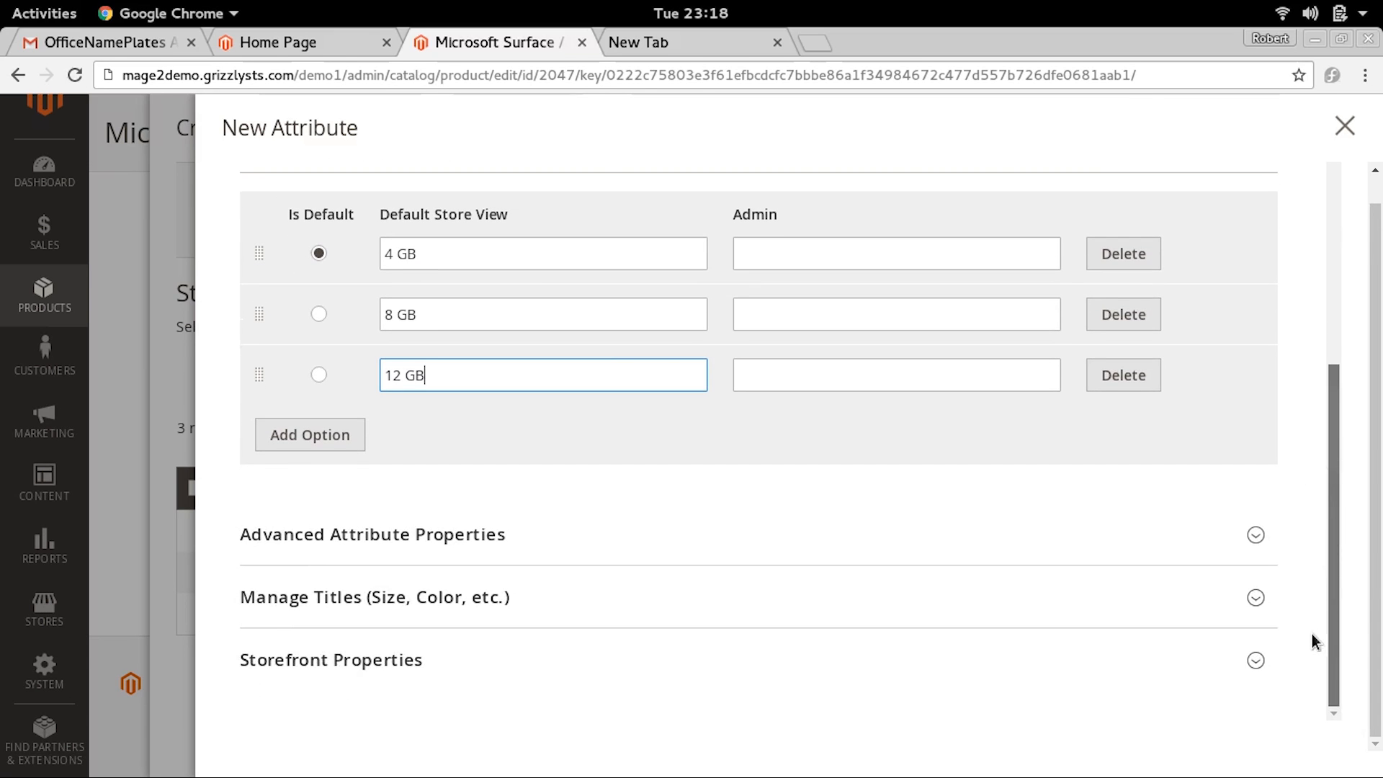
pyautogui.click(385, 548)
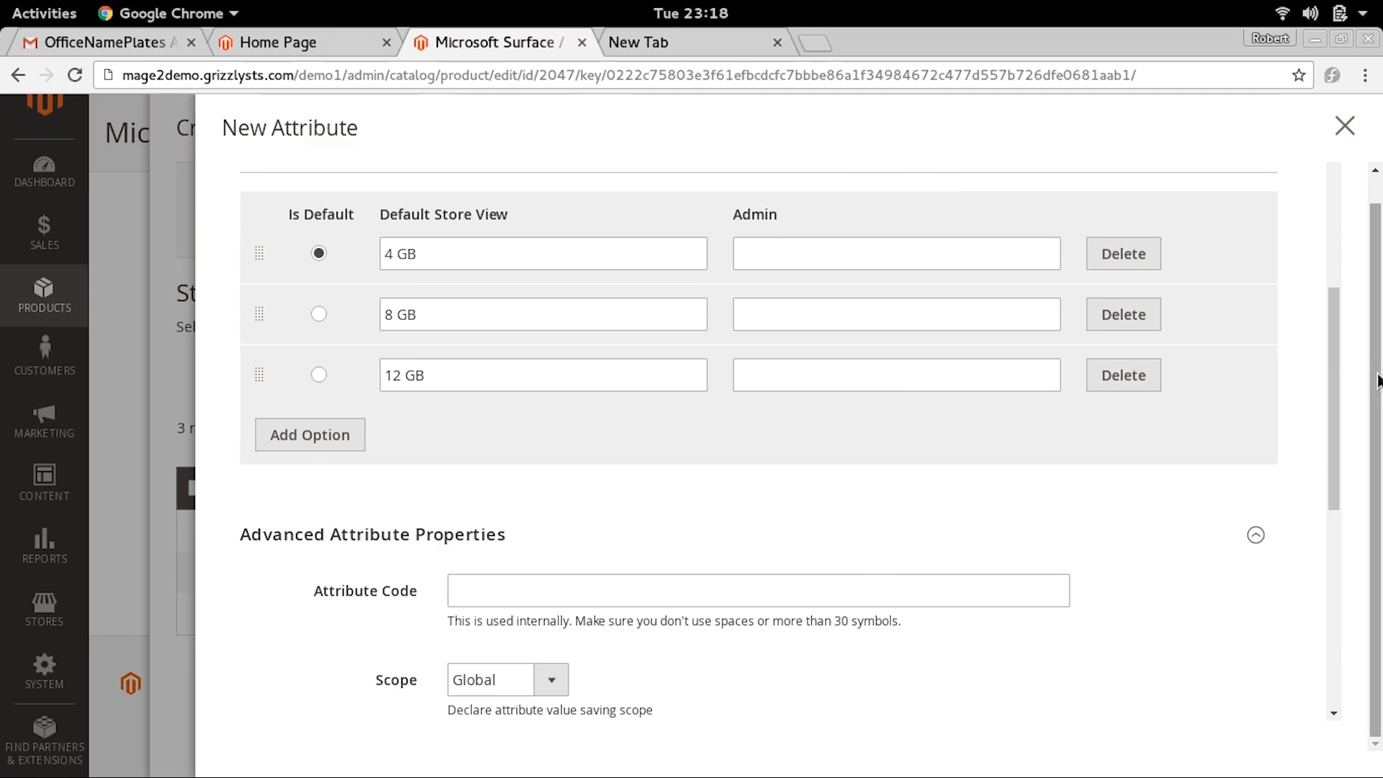
pyautogui.scroll(-9, 1341, 360)
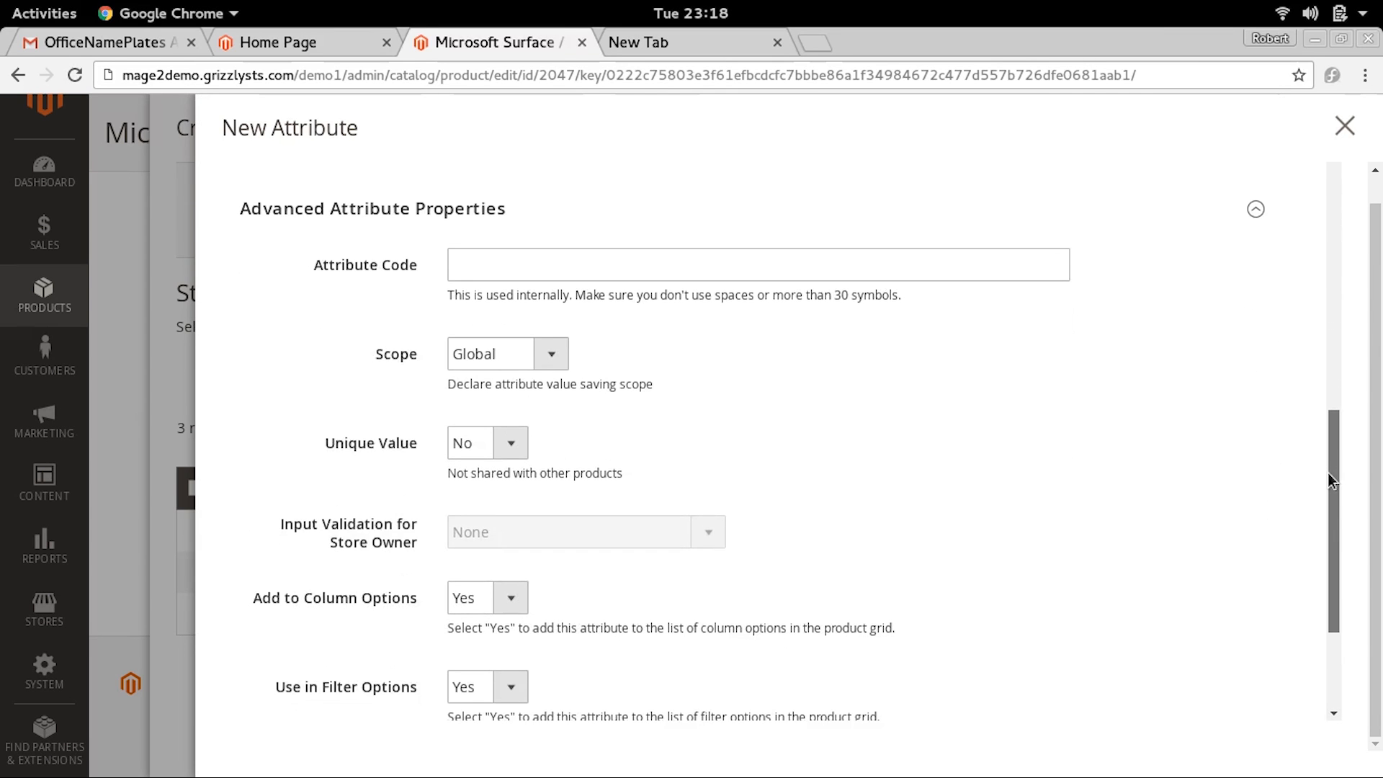
pyautogui.click(635, 274)
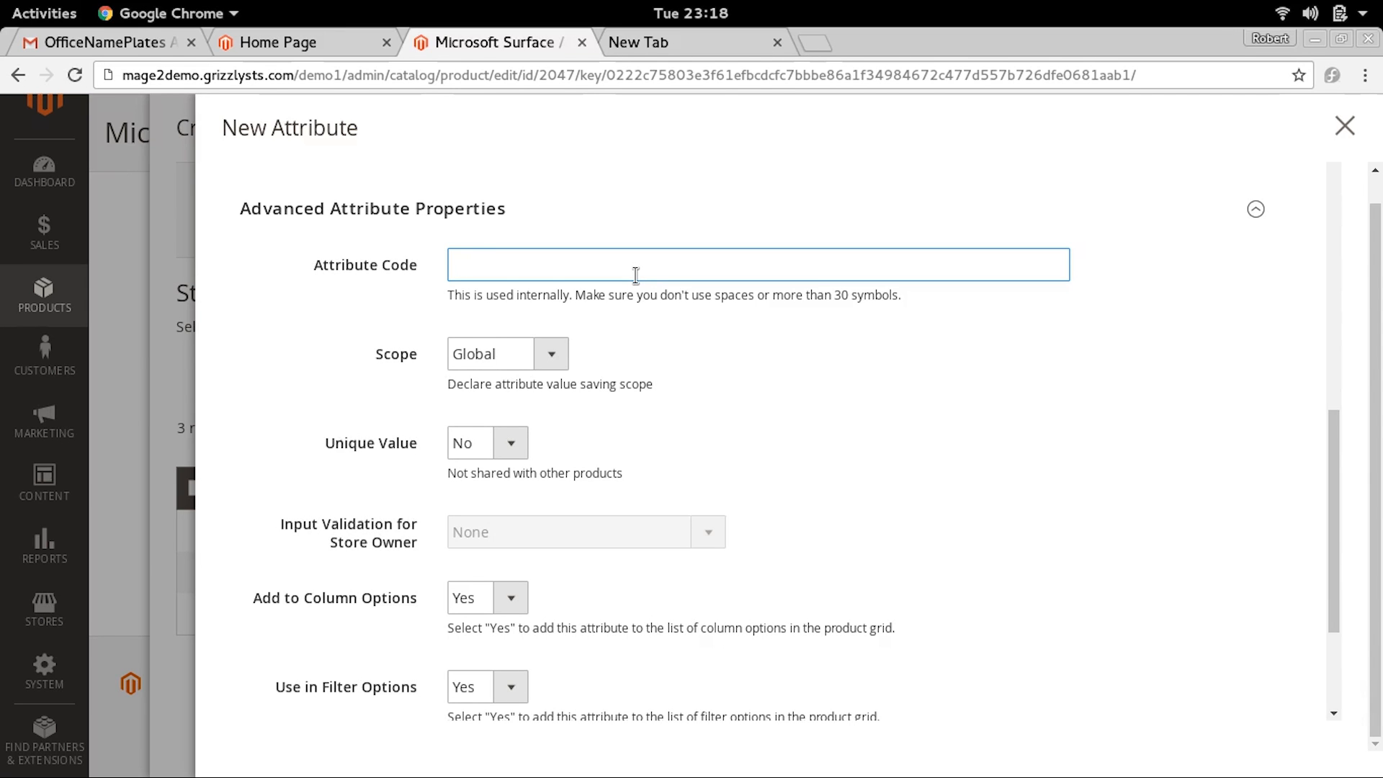
pyautogui.write('computer_ram')
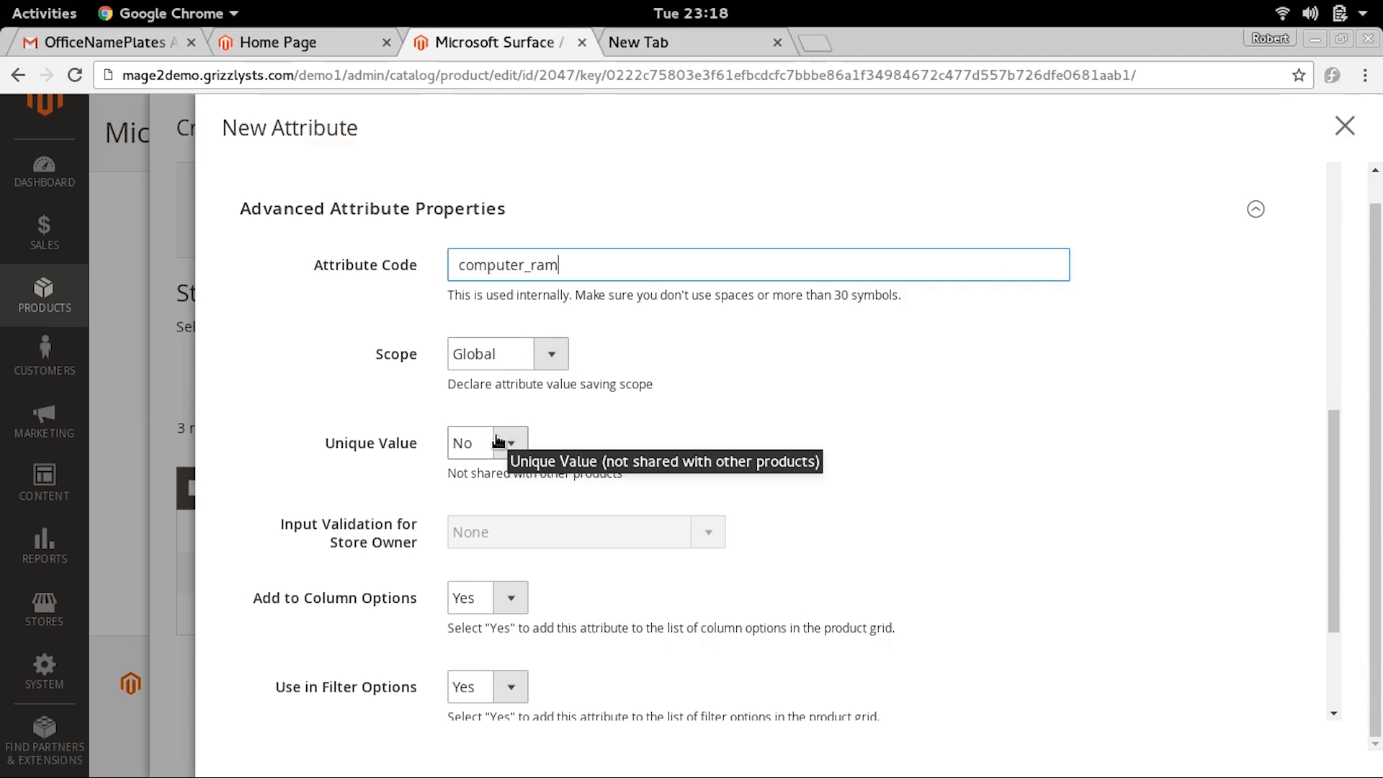
# Set the storefront properties Use in Search to Yes and Use in Layered Navigation to Filterable (with results), and save the attribute
pyautogui.moveTo(1338, 450); pyautogui.dragTo(1325, 586)
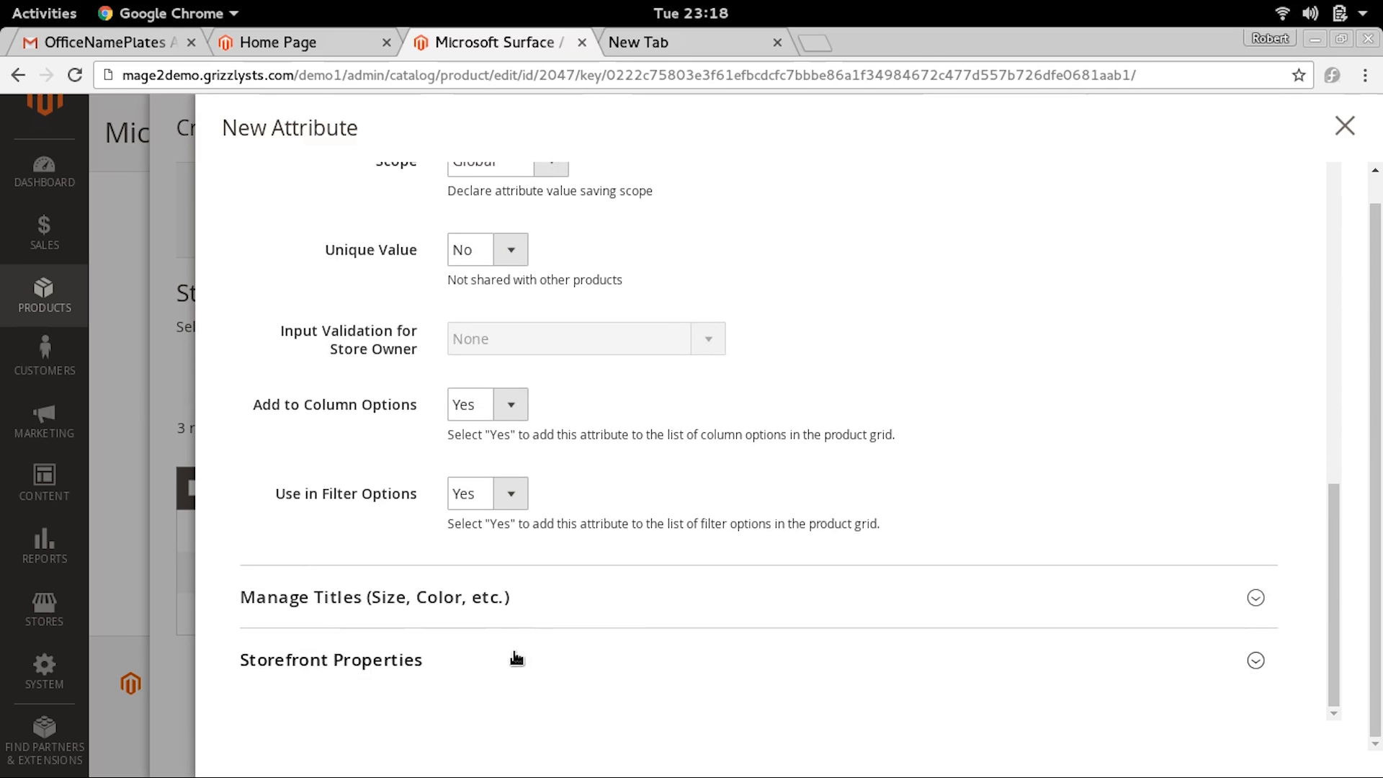
pyautogui.click(479, 670)
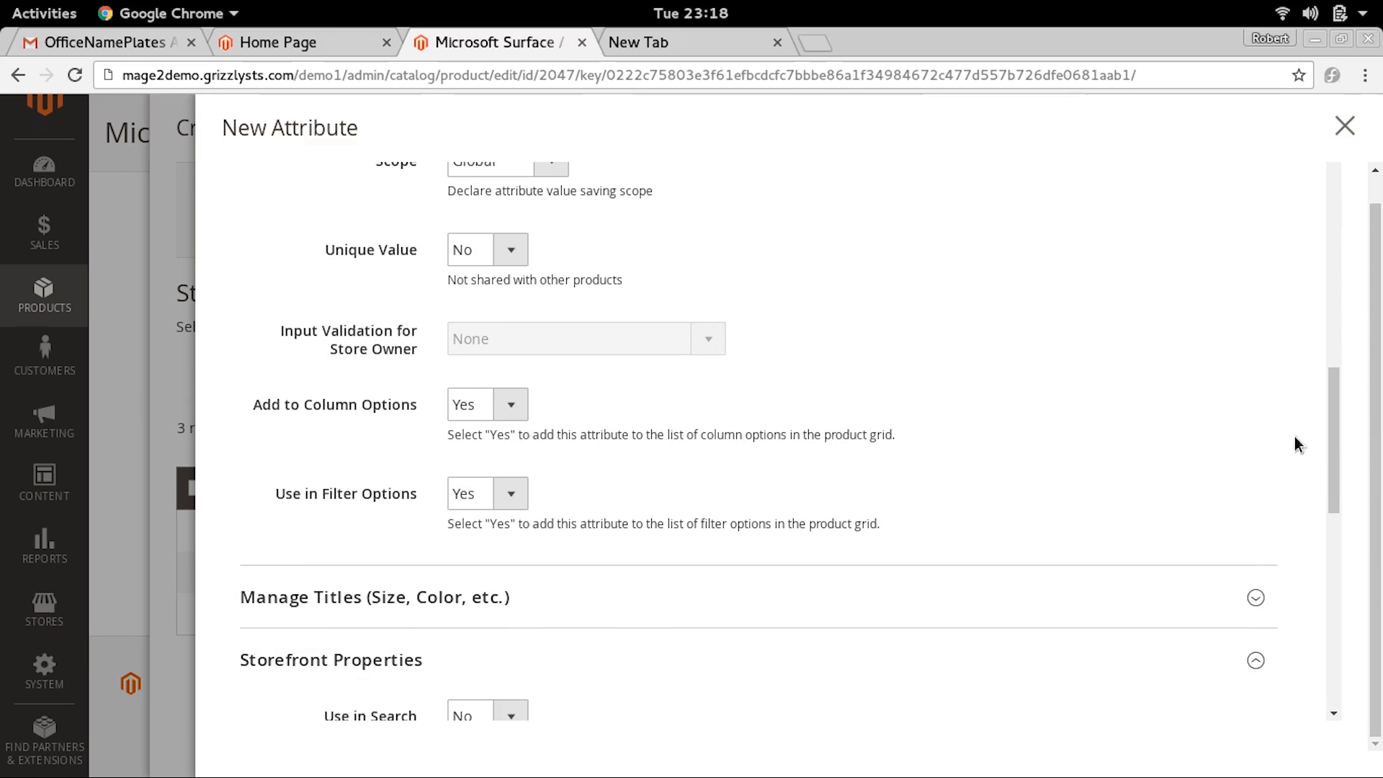
pyautogui.moveTo(1339, 425); pyautogui.dragTo(1309, 544)
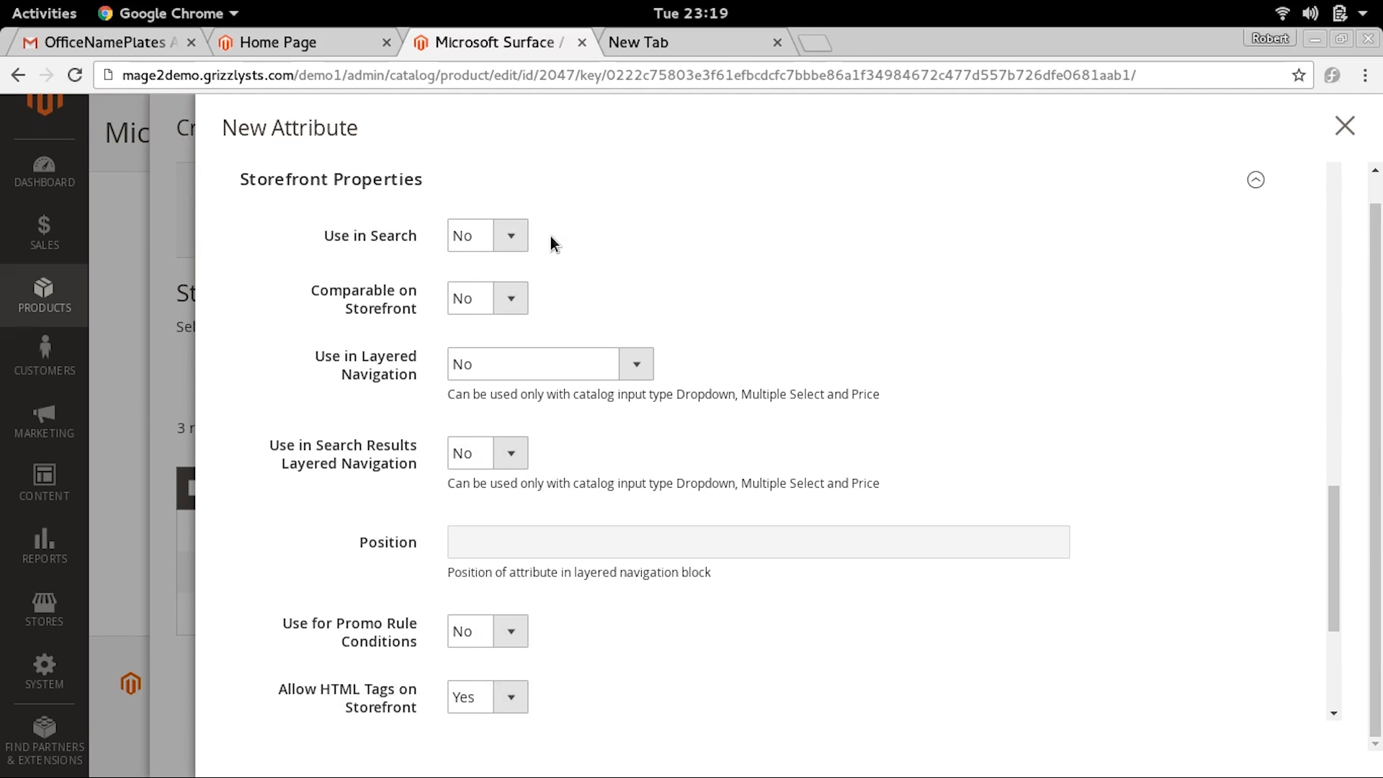
pyautogui.click(511, 235)
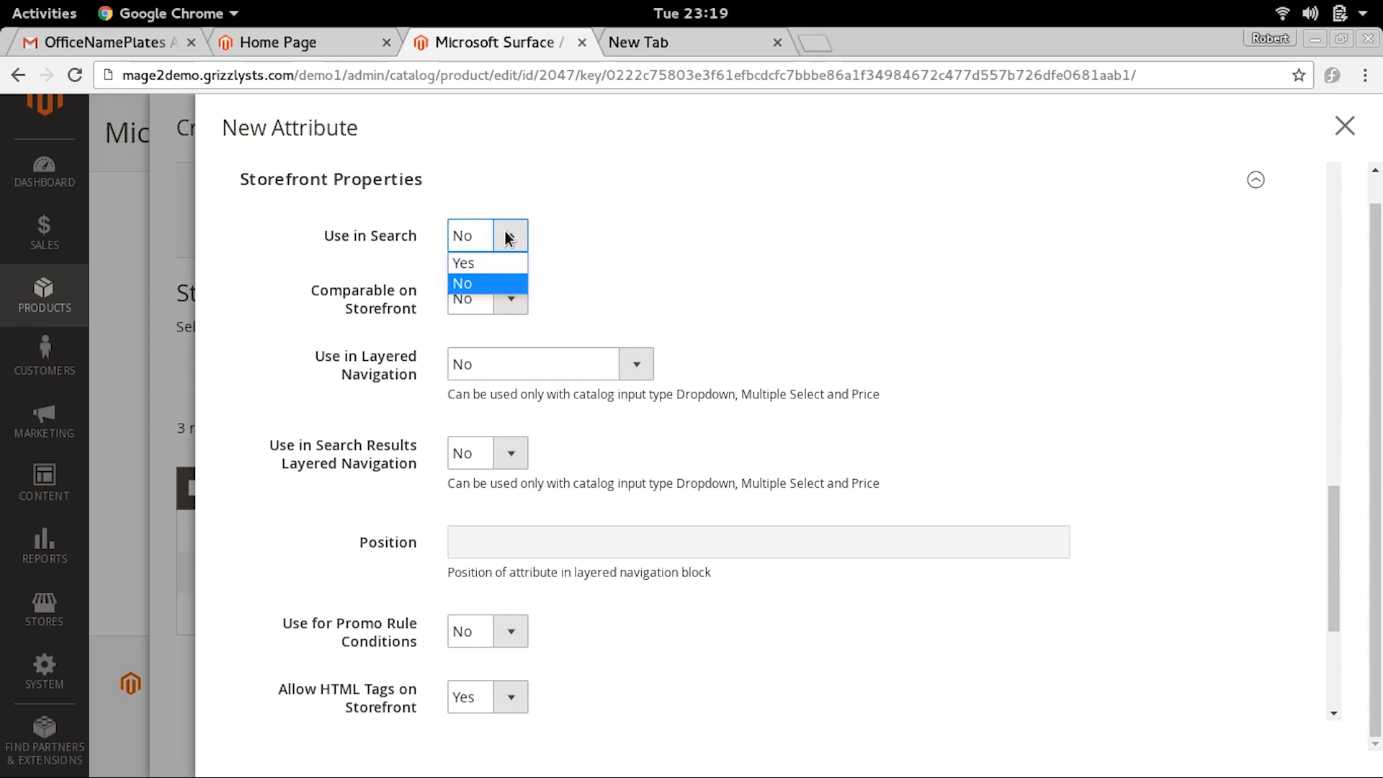
pyautogui.click(483, 268)
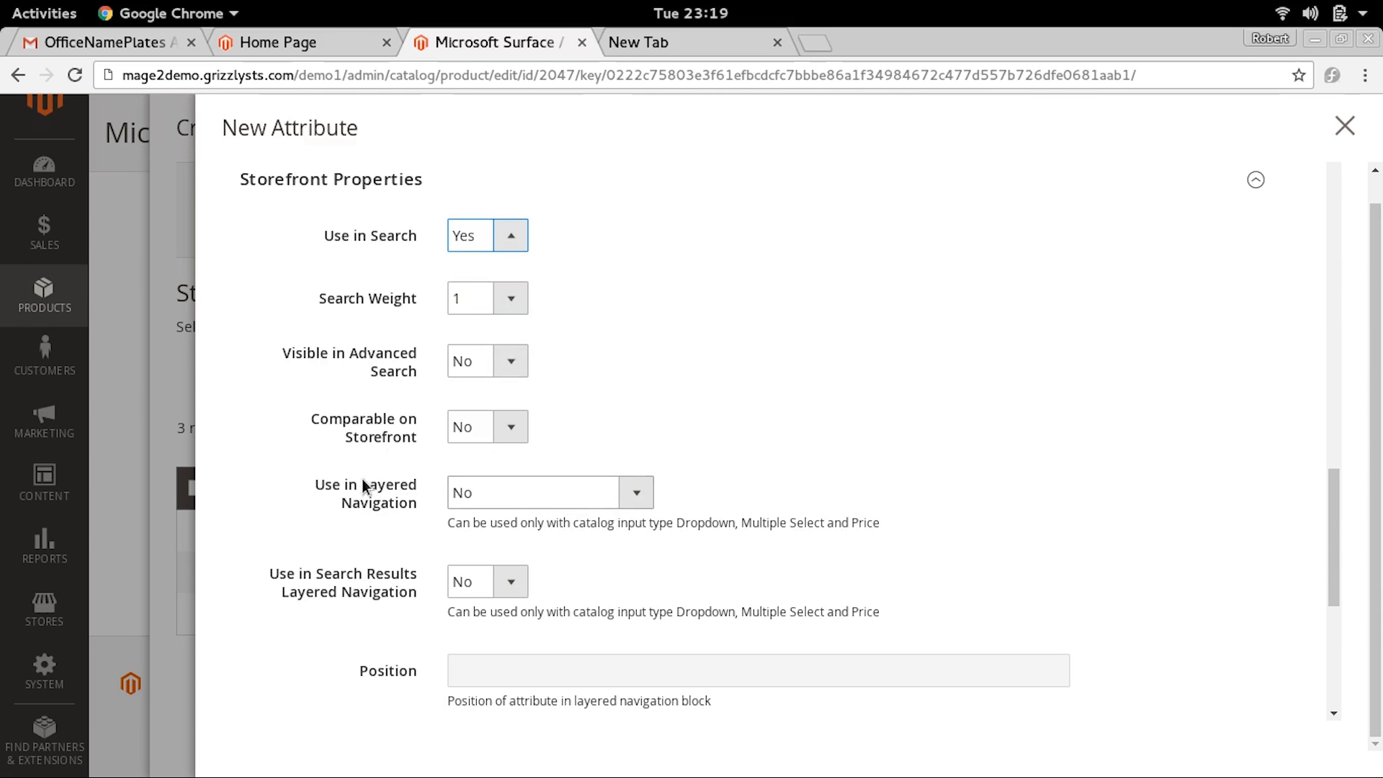
pyautogui.click(603, 494)
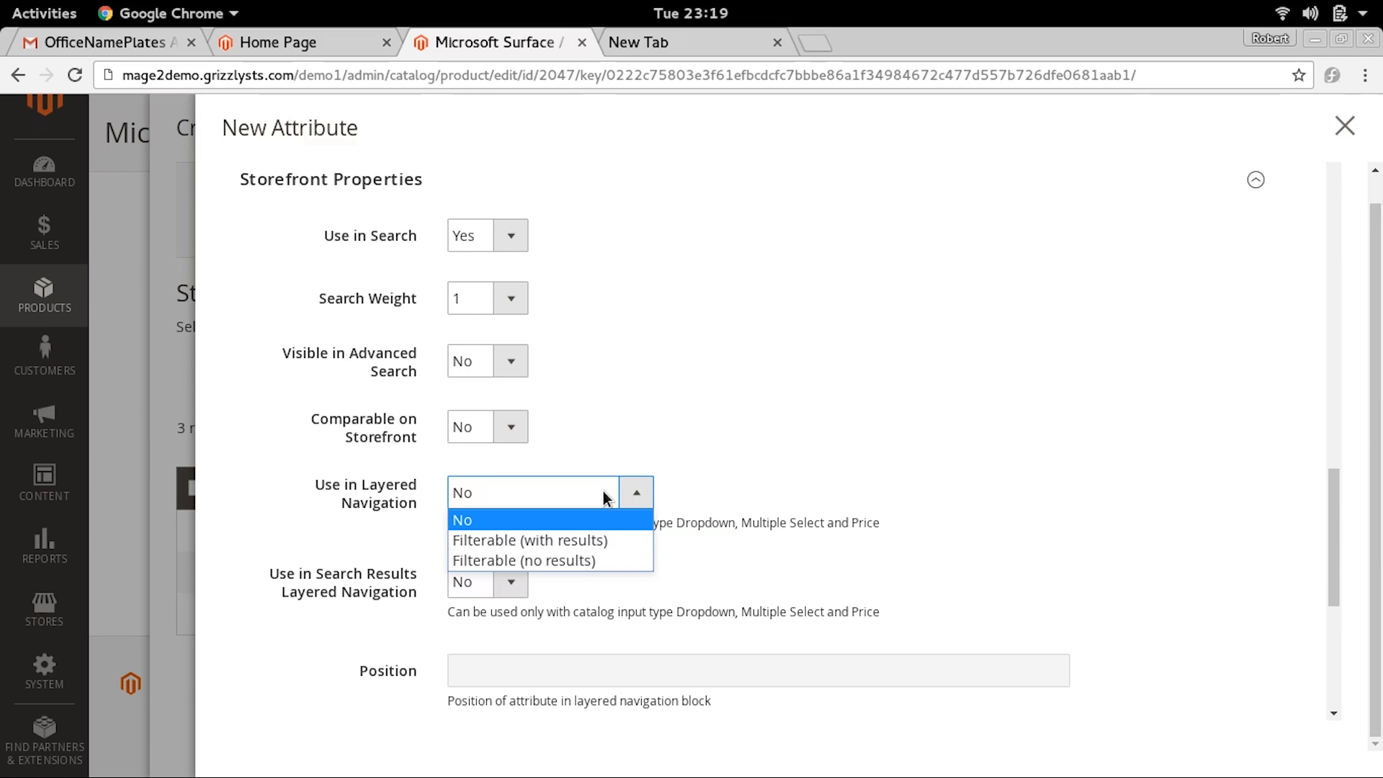
pyautogui.click(569, 539)
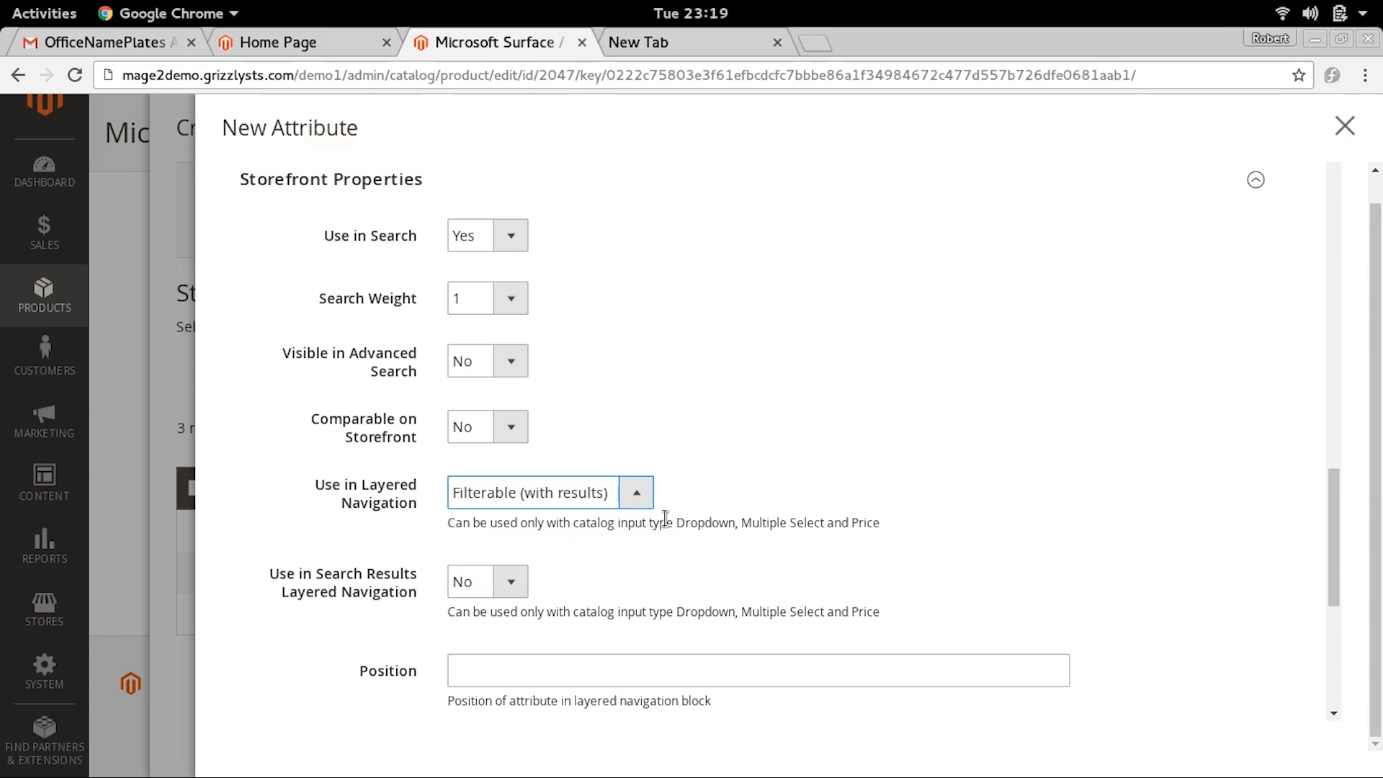
pyautogui.moveTo(1337, 502); pyautogui.dragTo(1217, 188)
pyautogui.click(1216, 188)
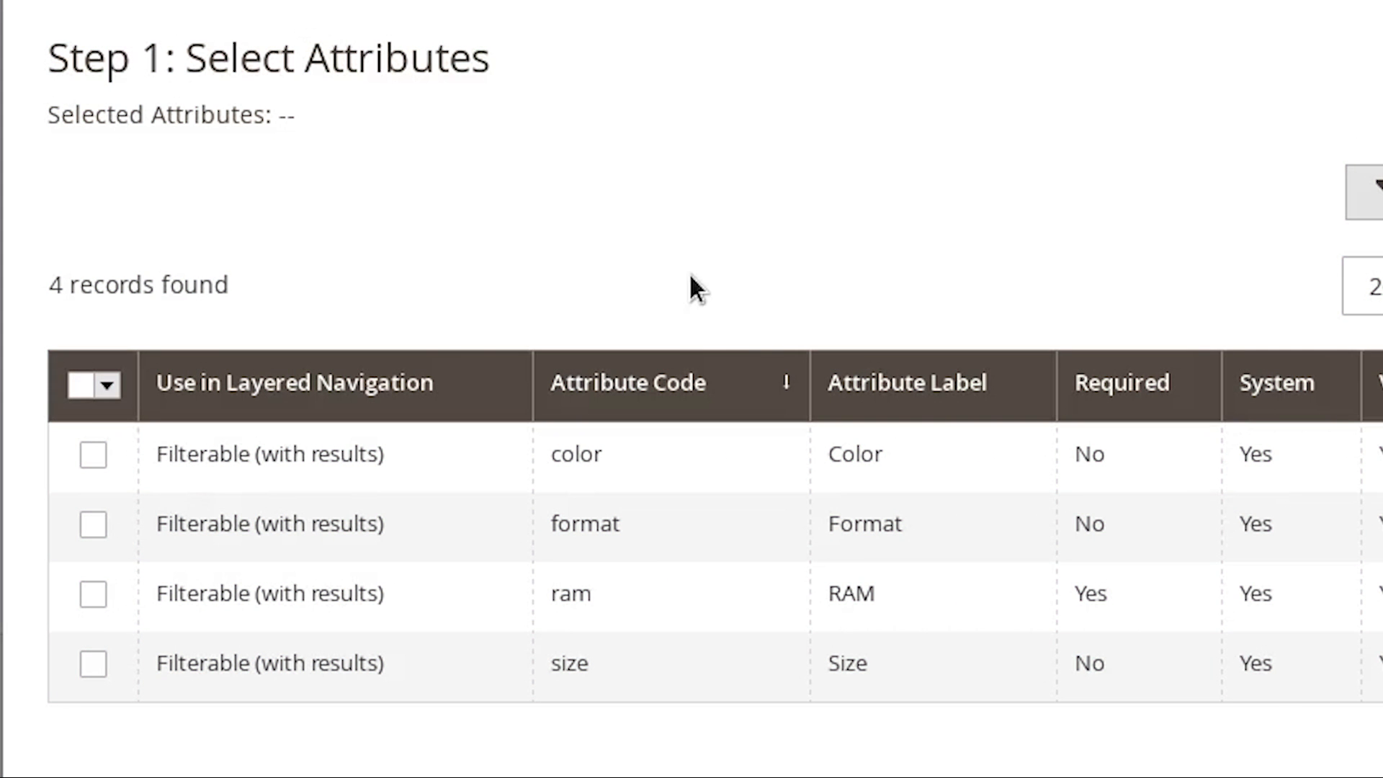
# Select the RAM attribute for the product configurations and proceed to the attribute values
pyautogui.click(93, 597)
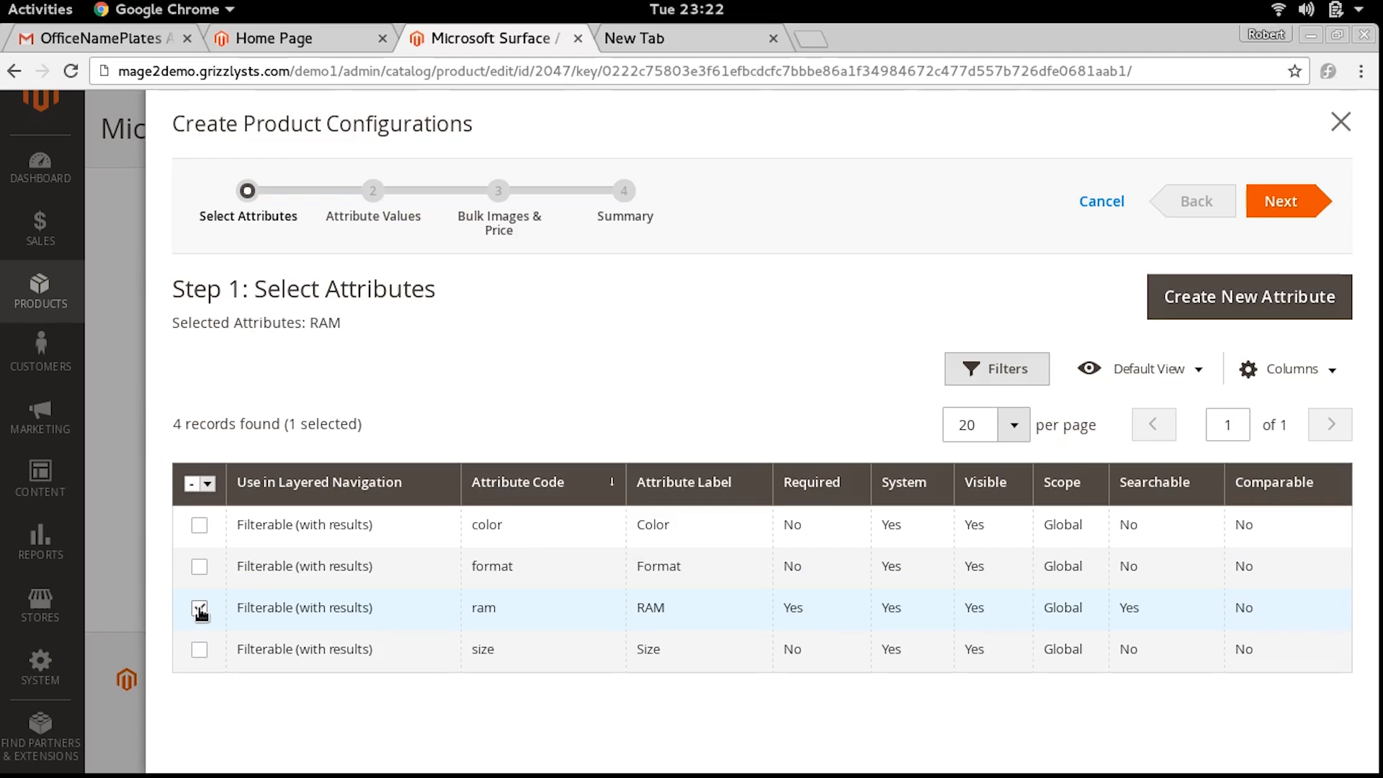
pyautogui.click(1302, 200)
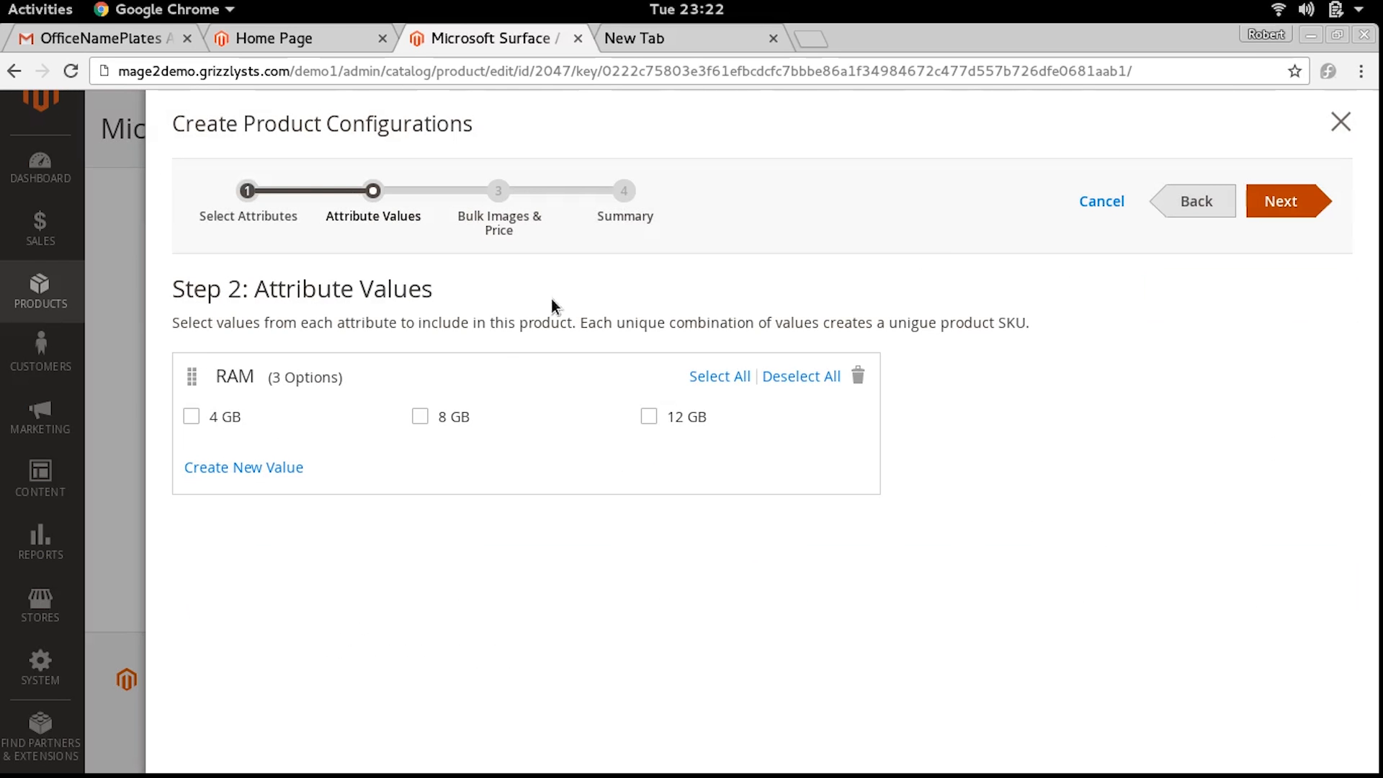
# Include the 4 GB, 8 GB and 12 GB values of the RAM attribute and proceed to bulk images and price
pyautogui.click(192, 416)
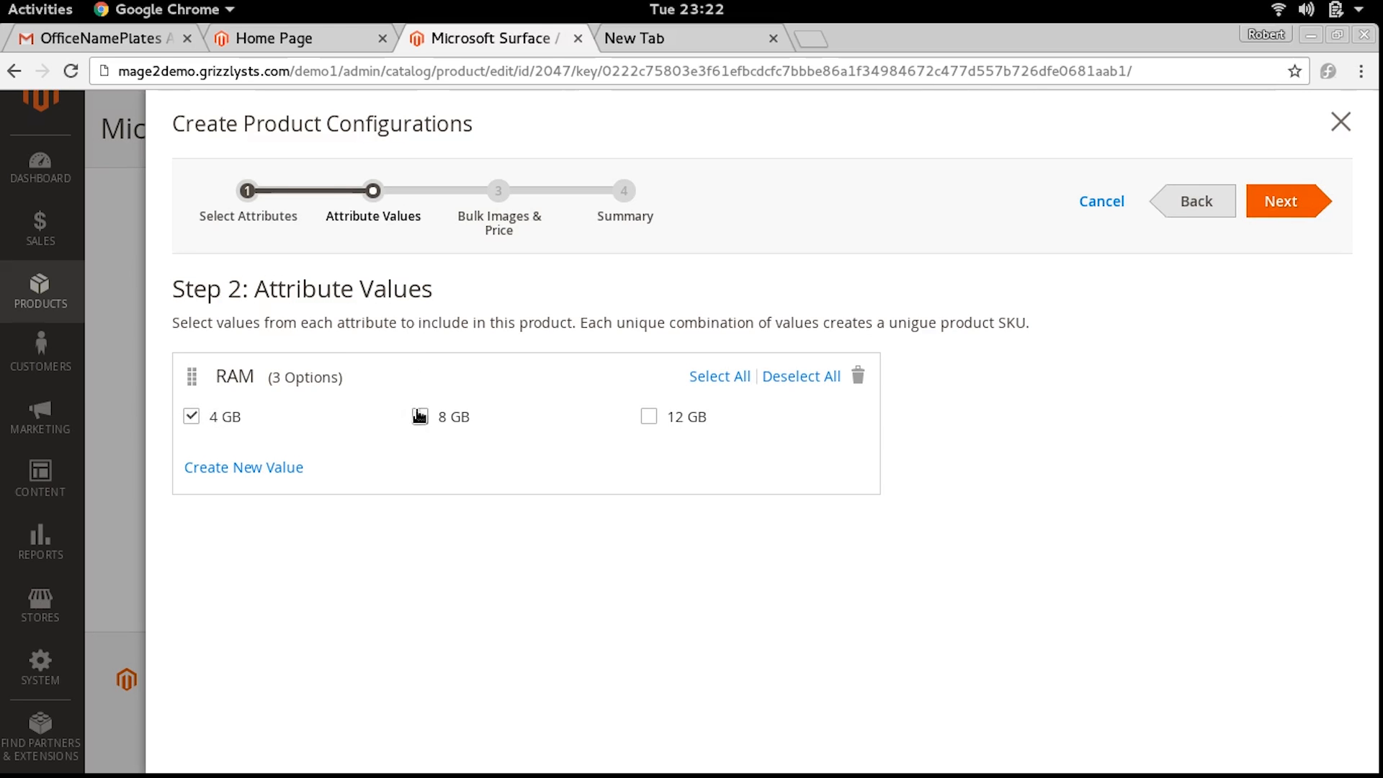
pyautogui.click(419, 417)
pyautogui.click(649, 417)
pyautogui.click(1302, 210)
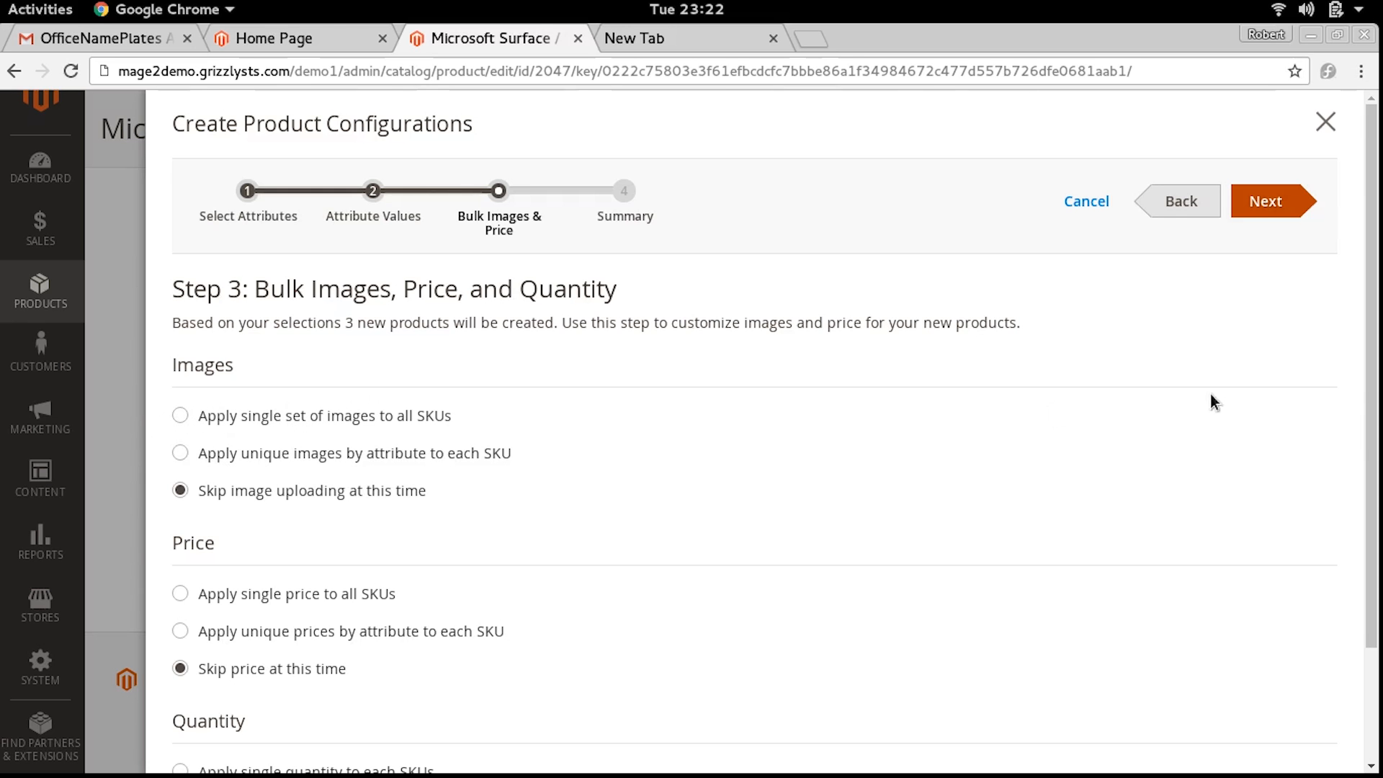
# Keep image uploading and pricing skipped for all variations, and generate the RAM variation products
pyautogui.scroll(-4, 1372, 537)
pyautogui.scroll(4, 1347, 598)
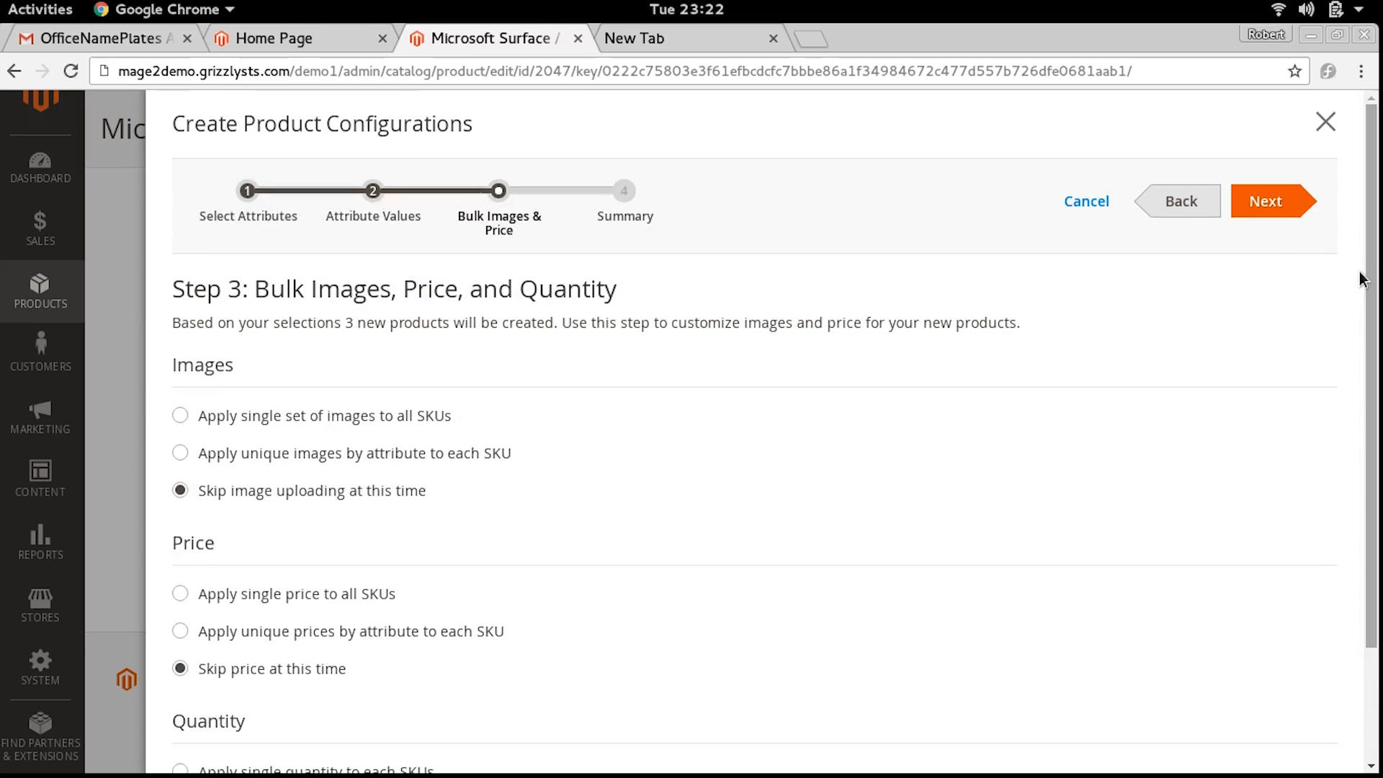
pyautogui.click(1289, 202)
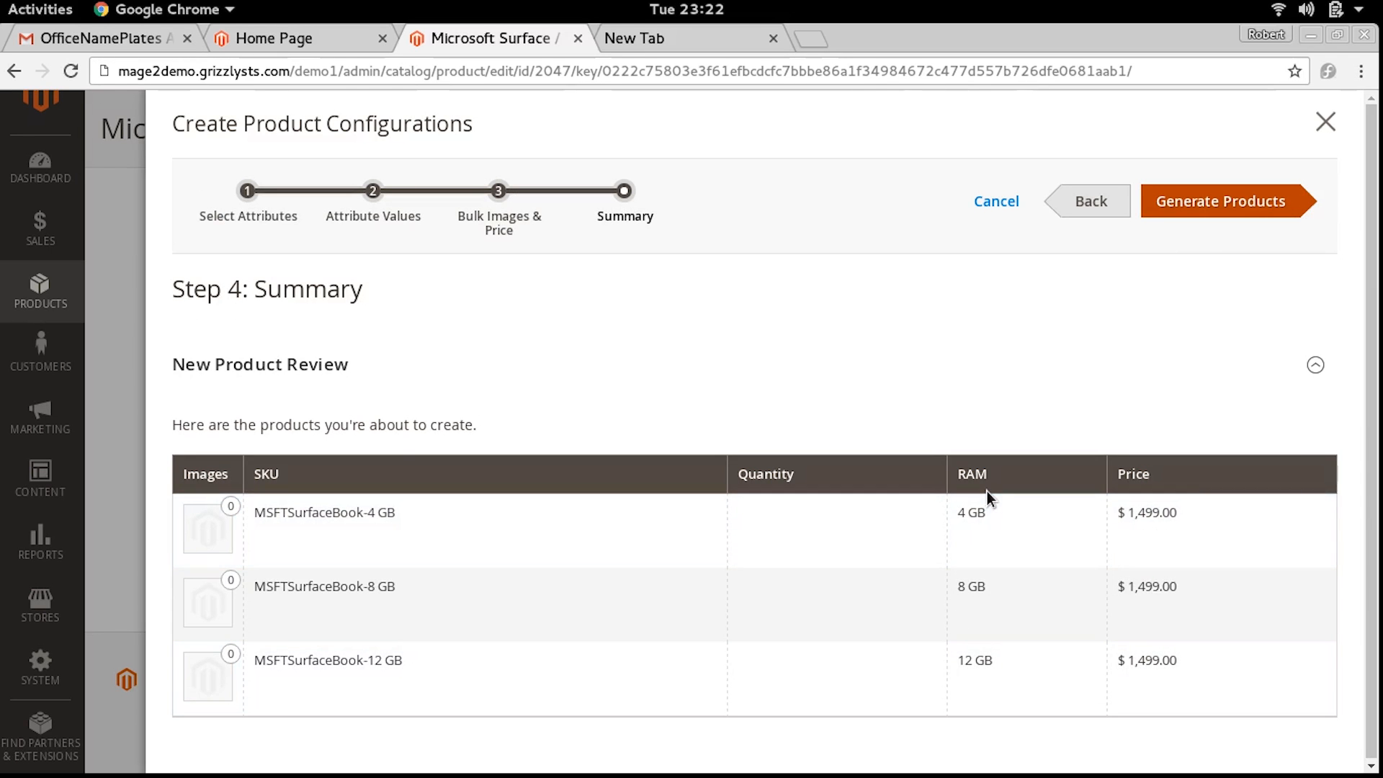
pyautogui.click(1192, 209)
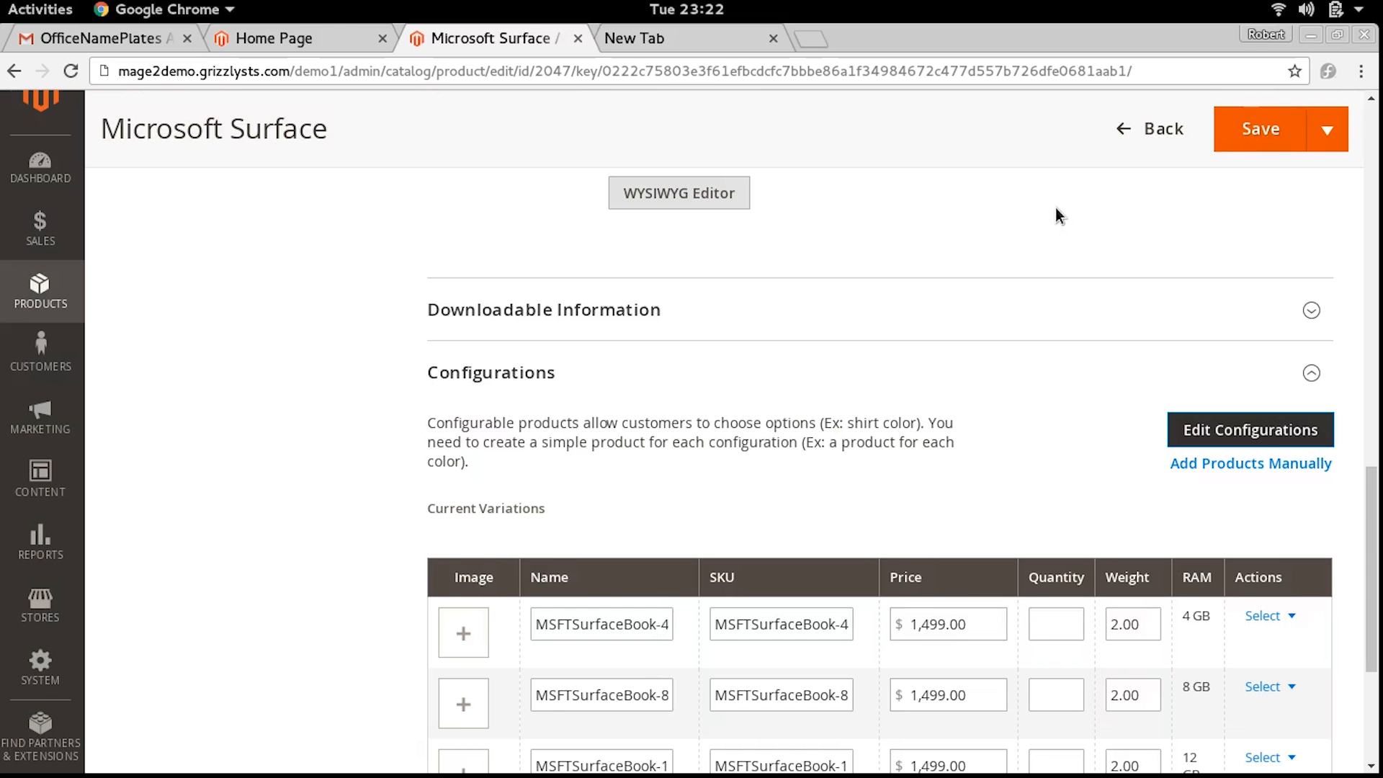
# Save the product, adding its configurable attributes to a new attribute set named computers based on the current one
pyautogui.click(1259, 132)
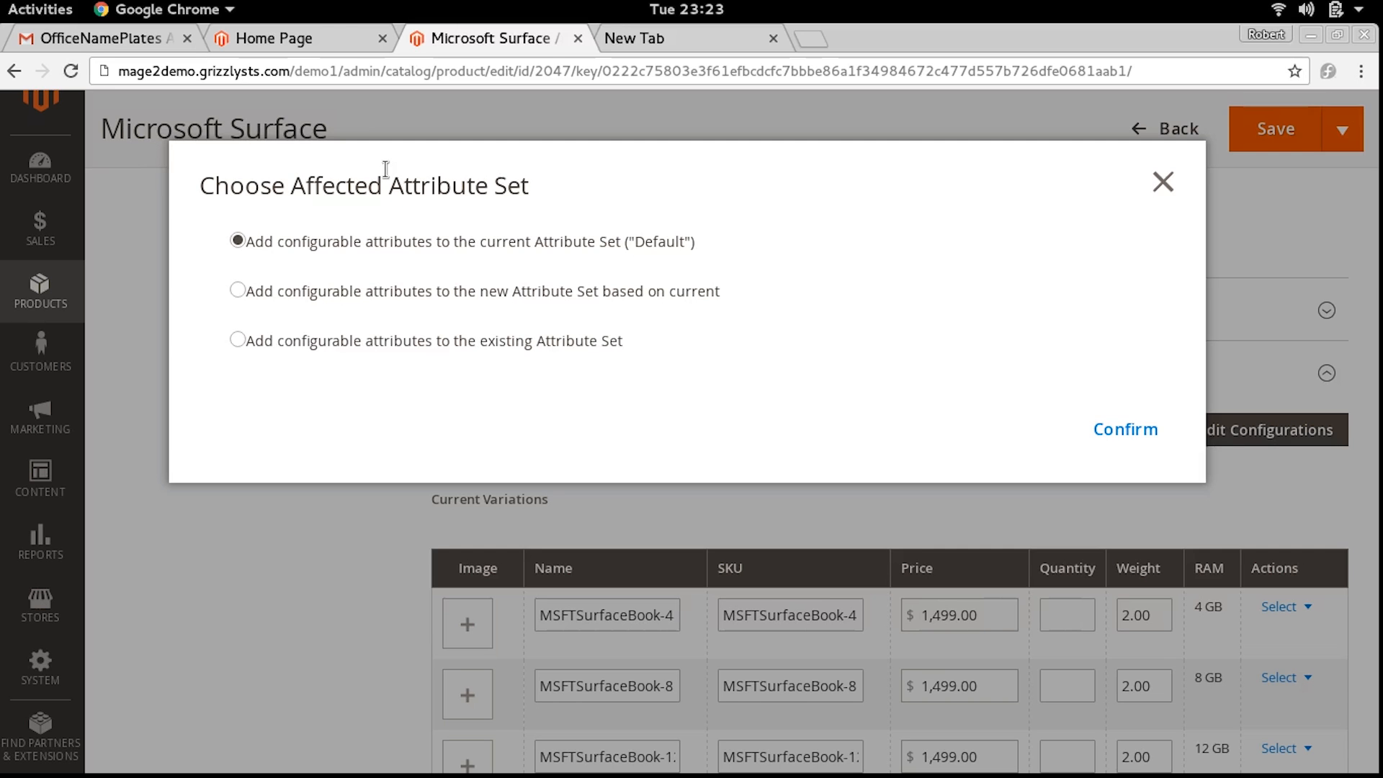
pyautogui.click(322, 294)
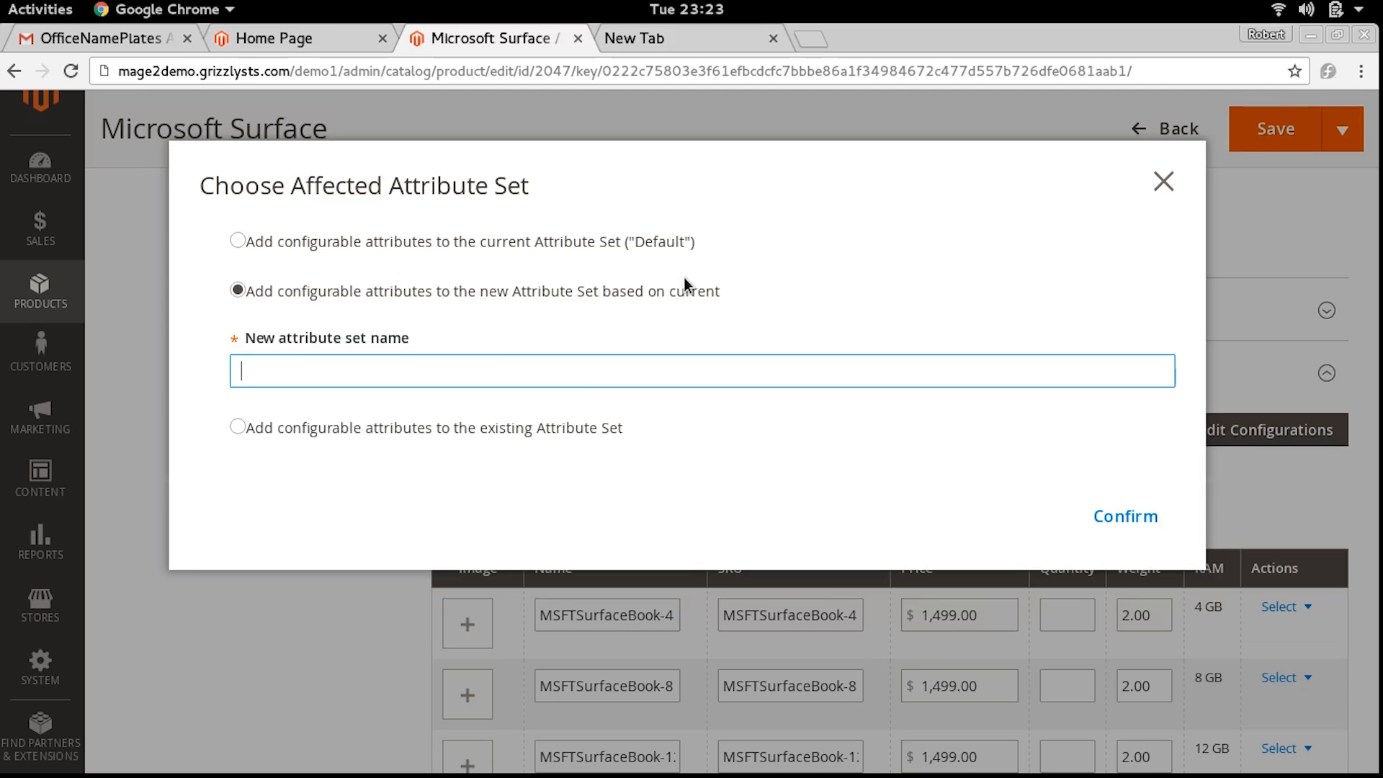
pyautogui.click(709, 352)
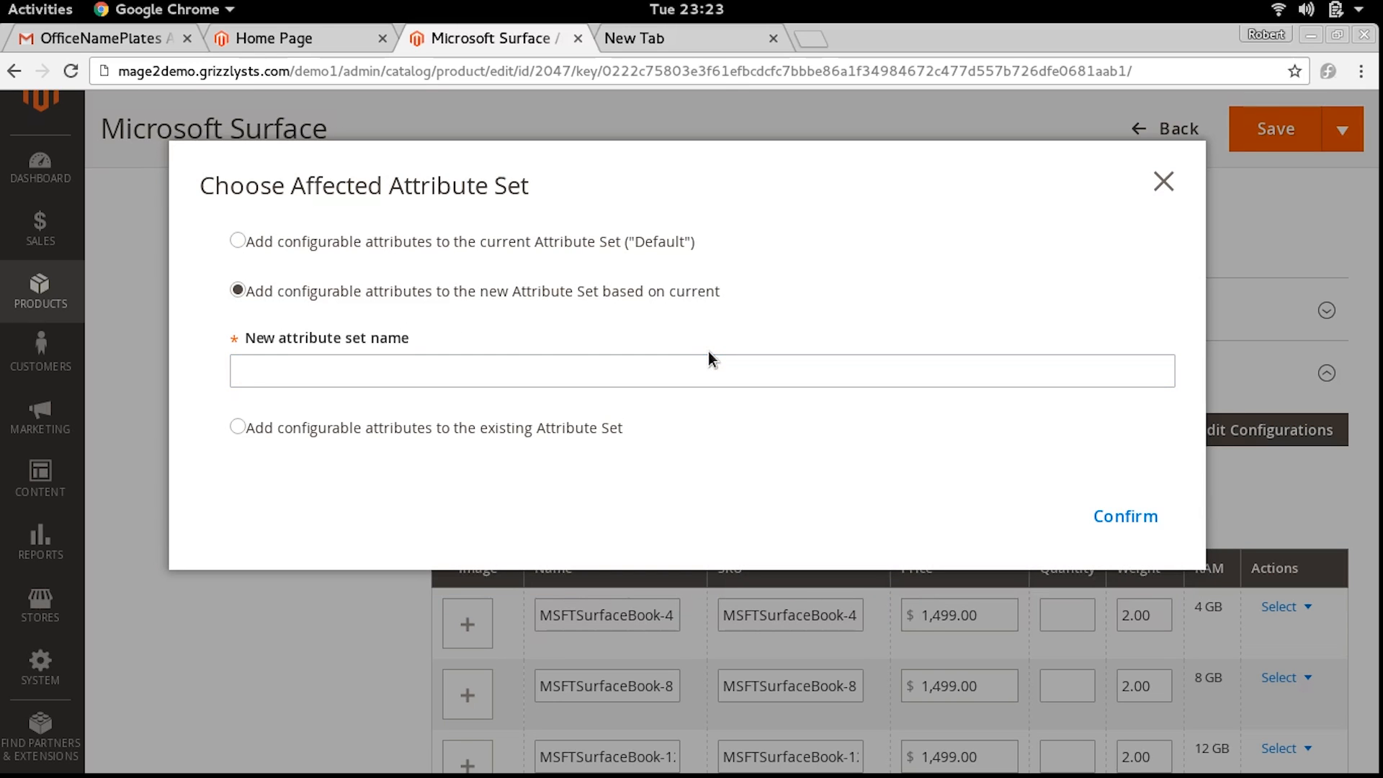
pyautogui.click(699, 366)
pyautogui.write('comp')
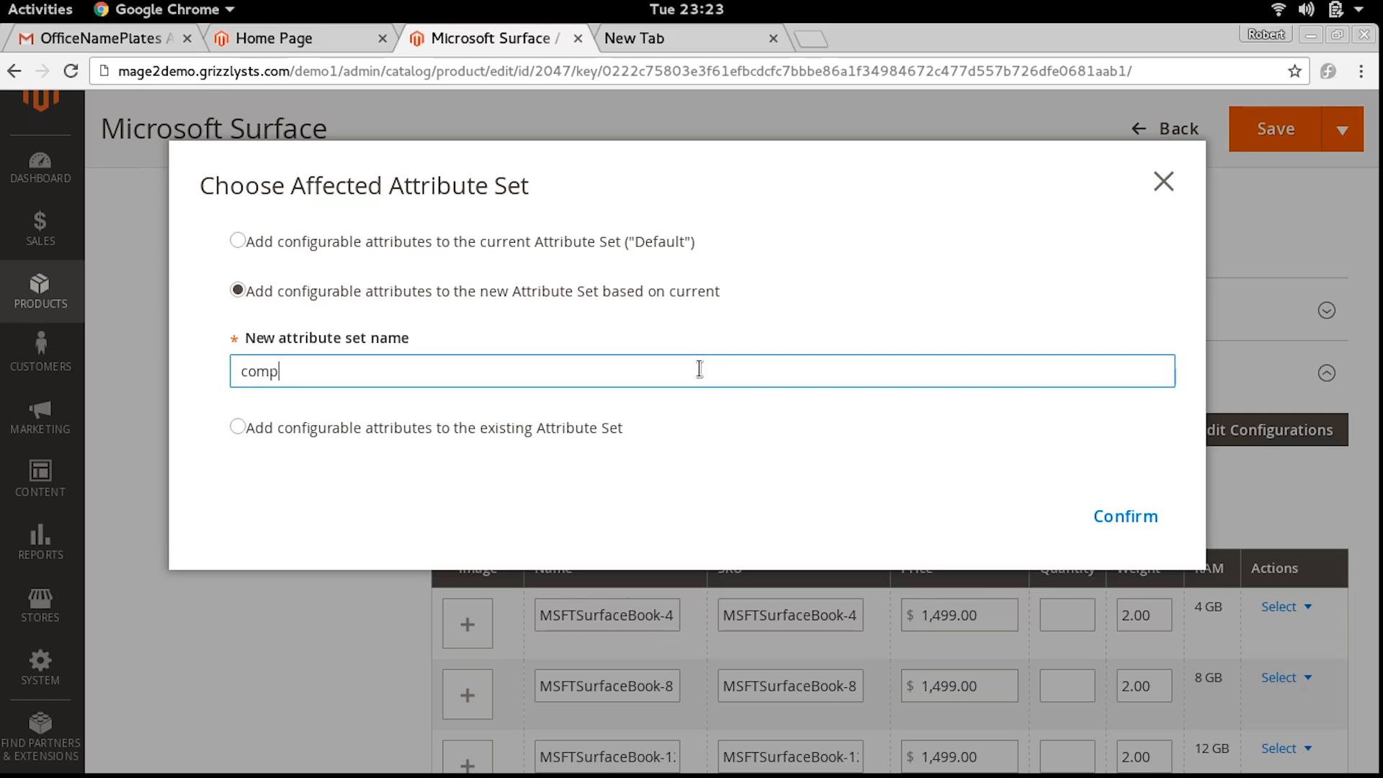
pyautogui.write('uters')
pyautogui.click(1125, 514)
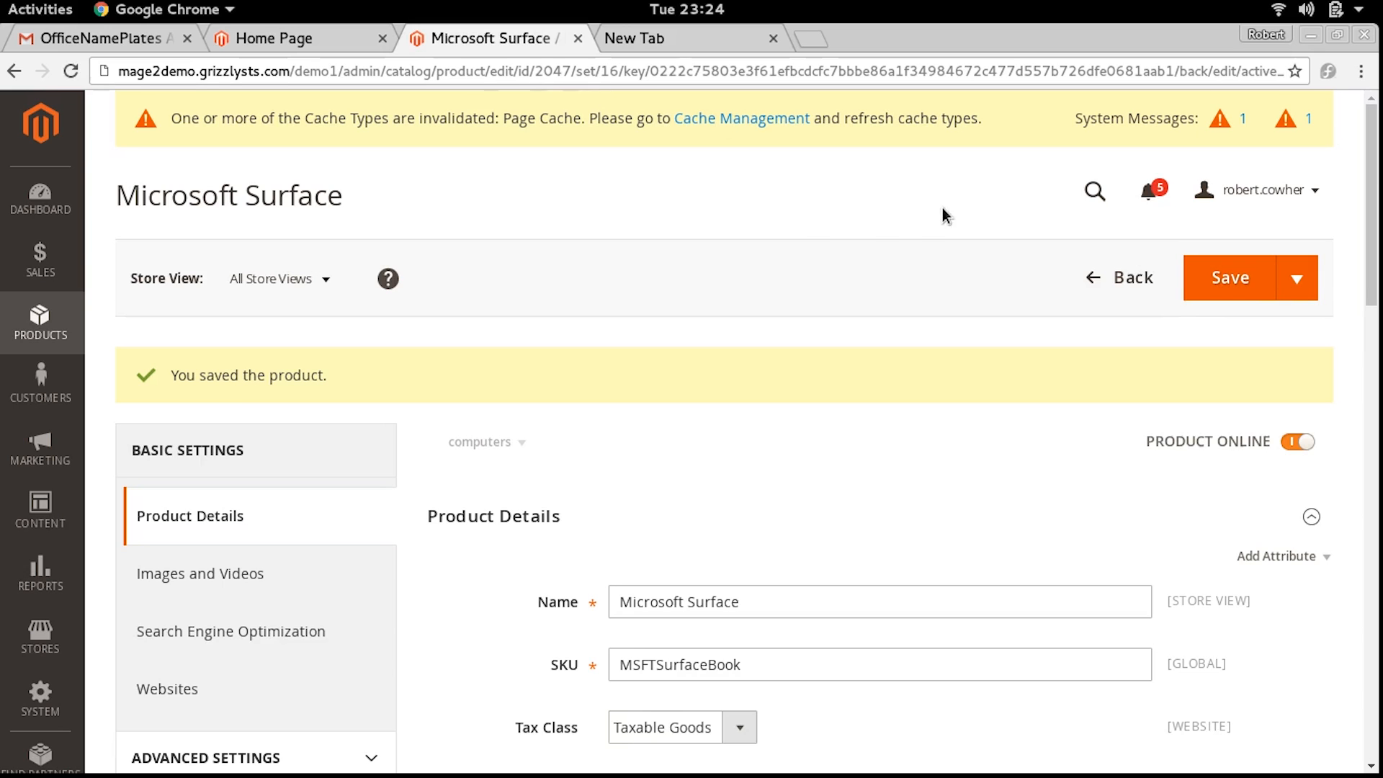
# Copy the product's SKU, and flush the Magento cache in Cache Management
pyautogui.moveTo(769, 664); pyautogui.dragTo(445, 661)
pyautogui.hotkey('ctrl', 'c')
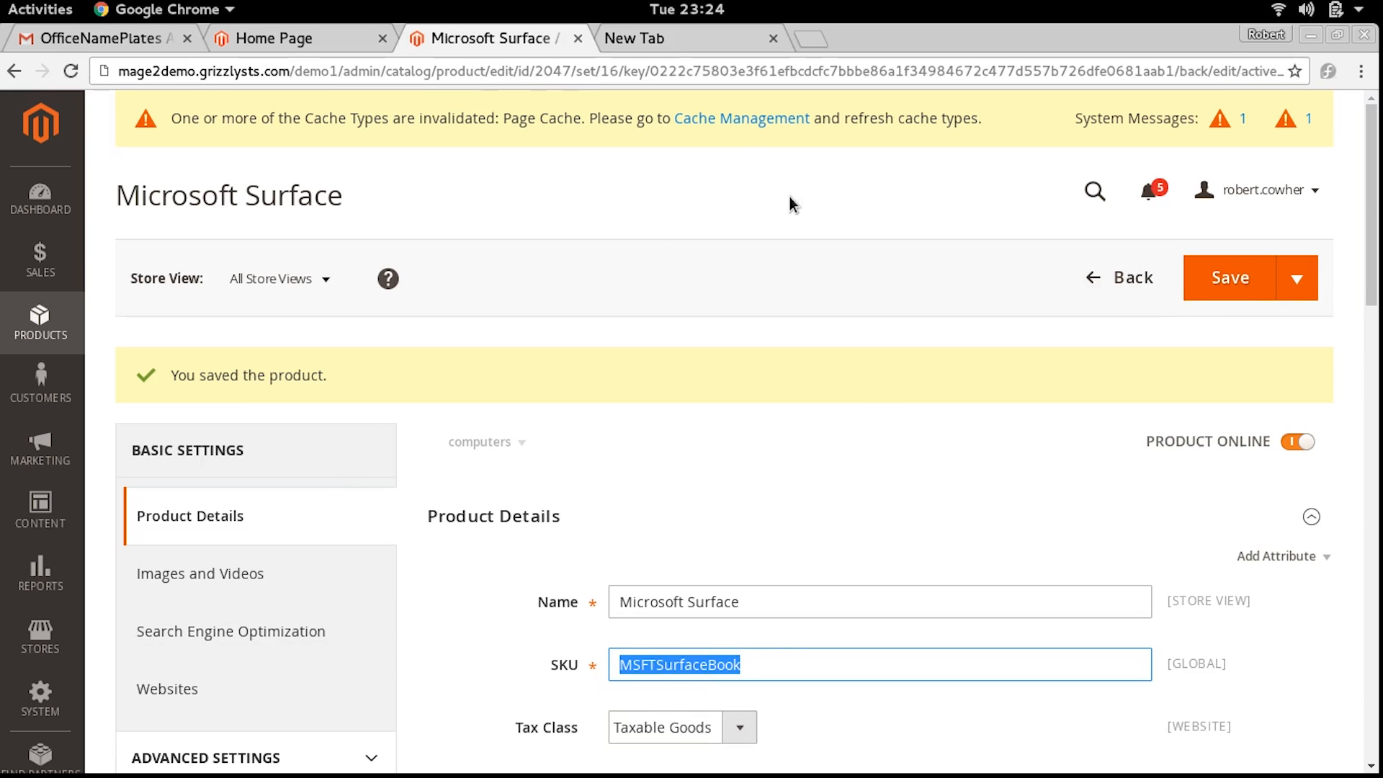
pyautogui.click(719, 120)
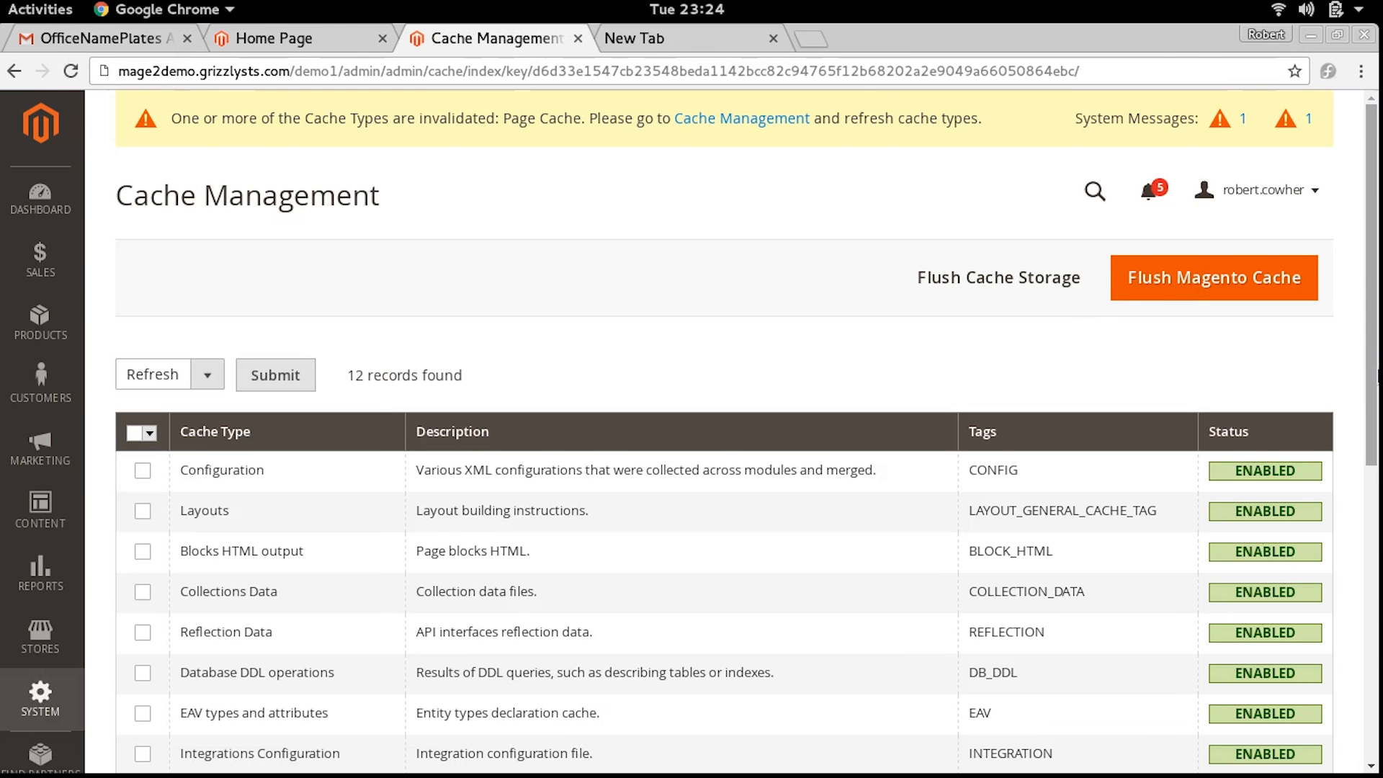
pyautogui.scroll(-5, 1374, 375)
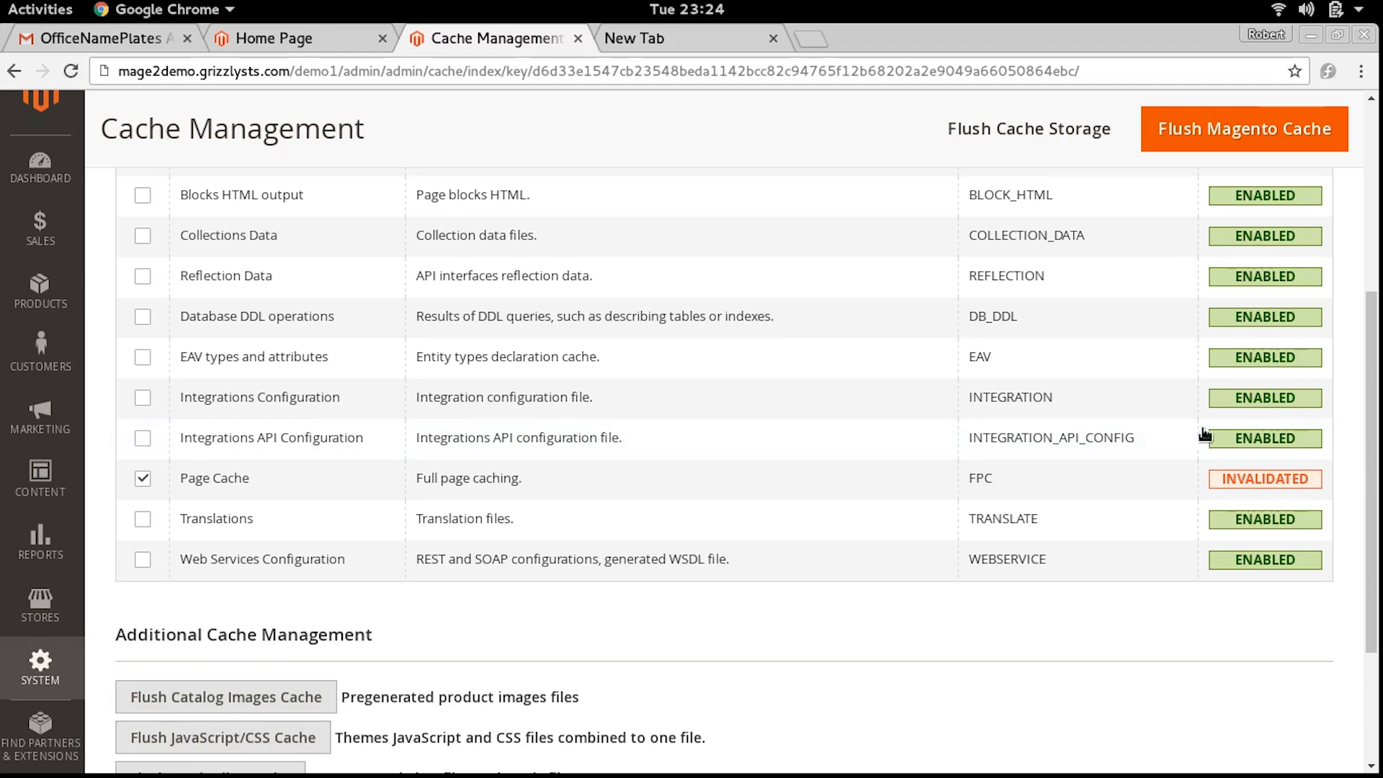
pyautogui.scroll(3, 648, 360)
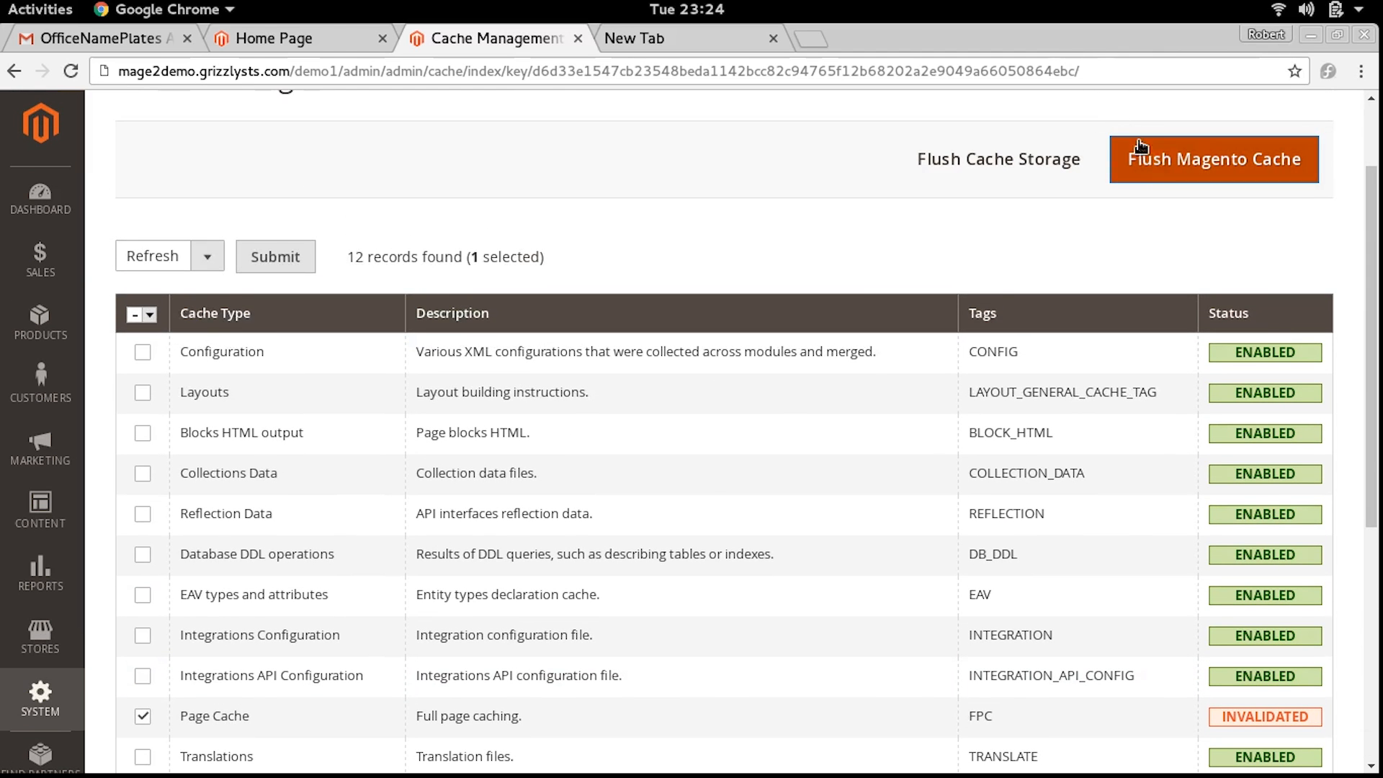
pyautogui.click(1152, 157)
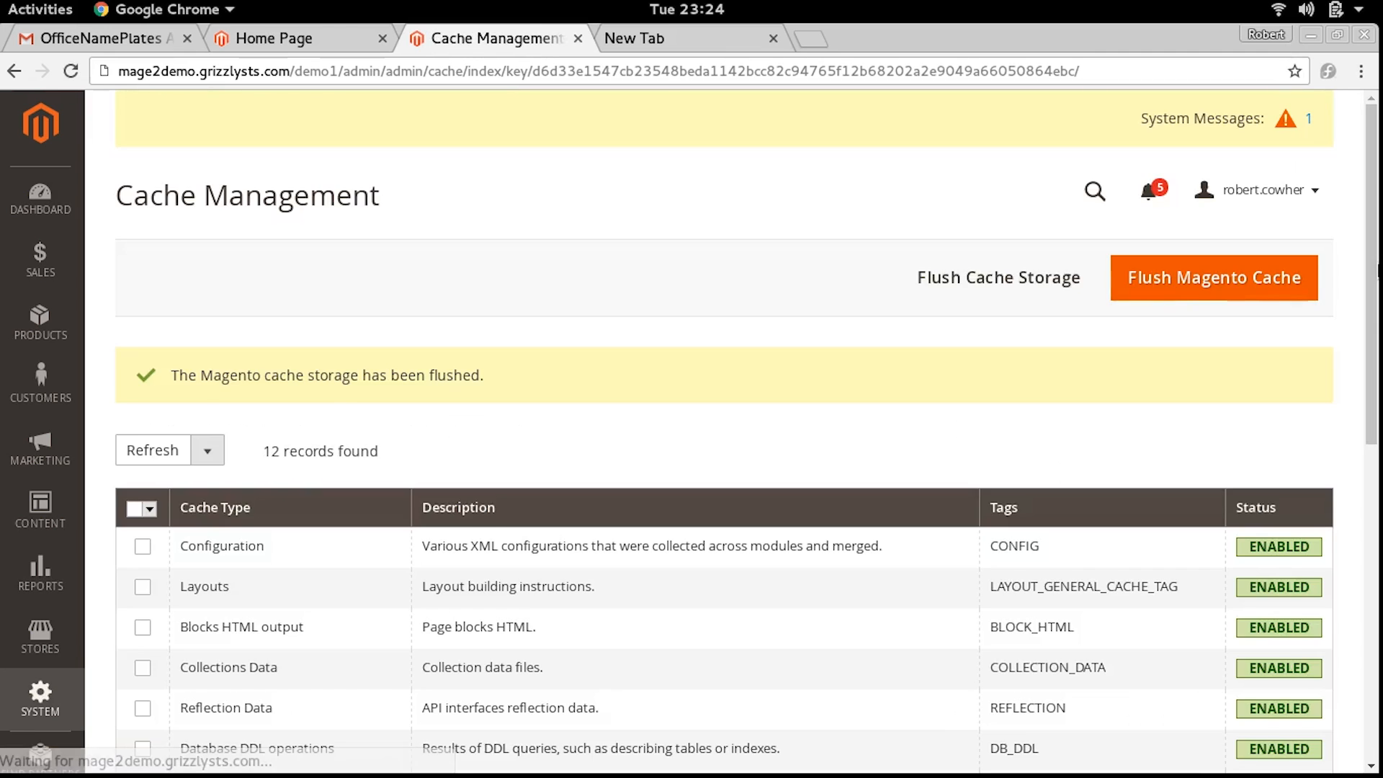
pyautogui.moveTo(1377, 266); pyautogui.dragTo(1377, 530)
pyautogui.scroll(7, 1282, 270)
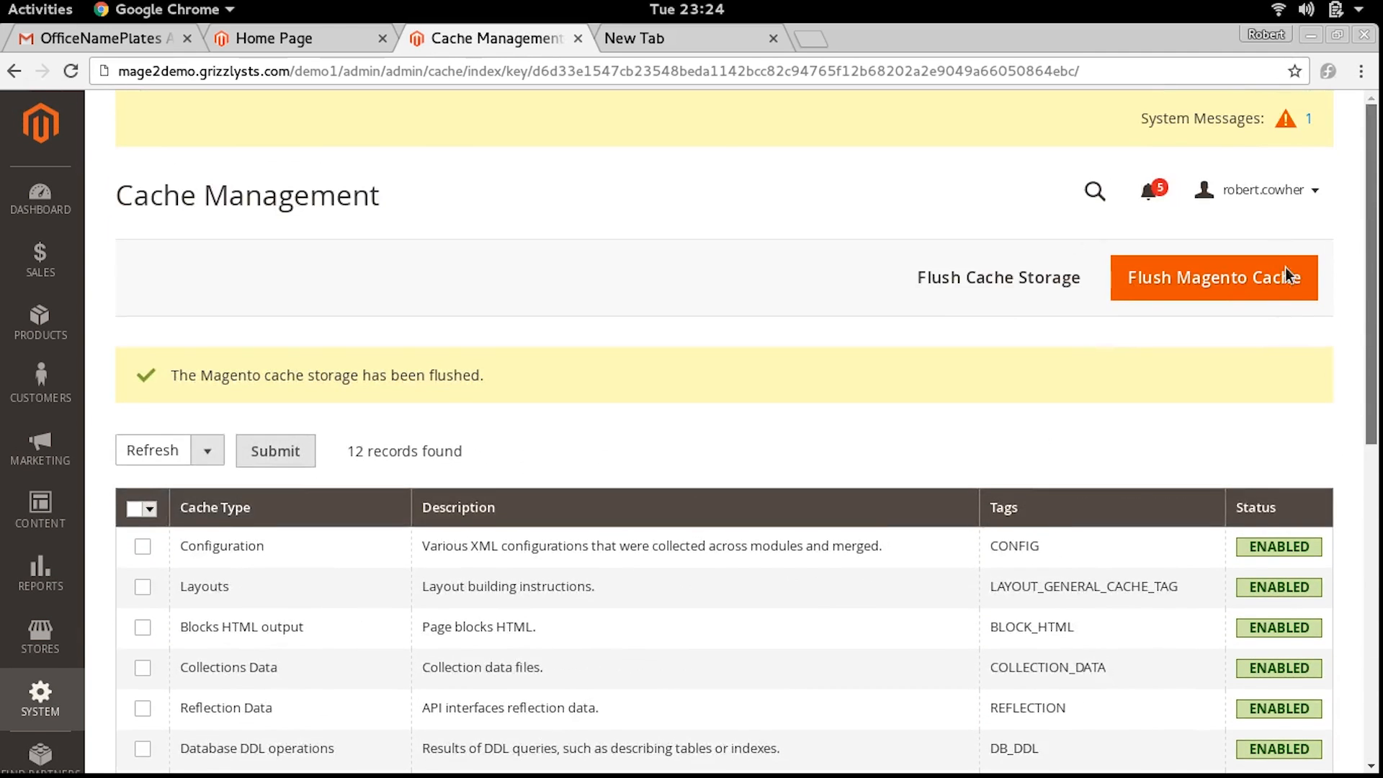
pyautogui.scroll(-4, 1254, 269)
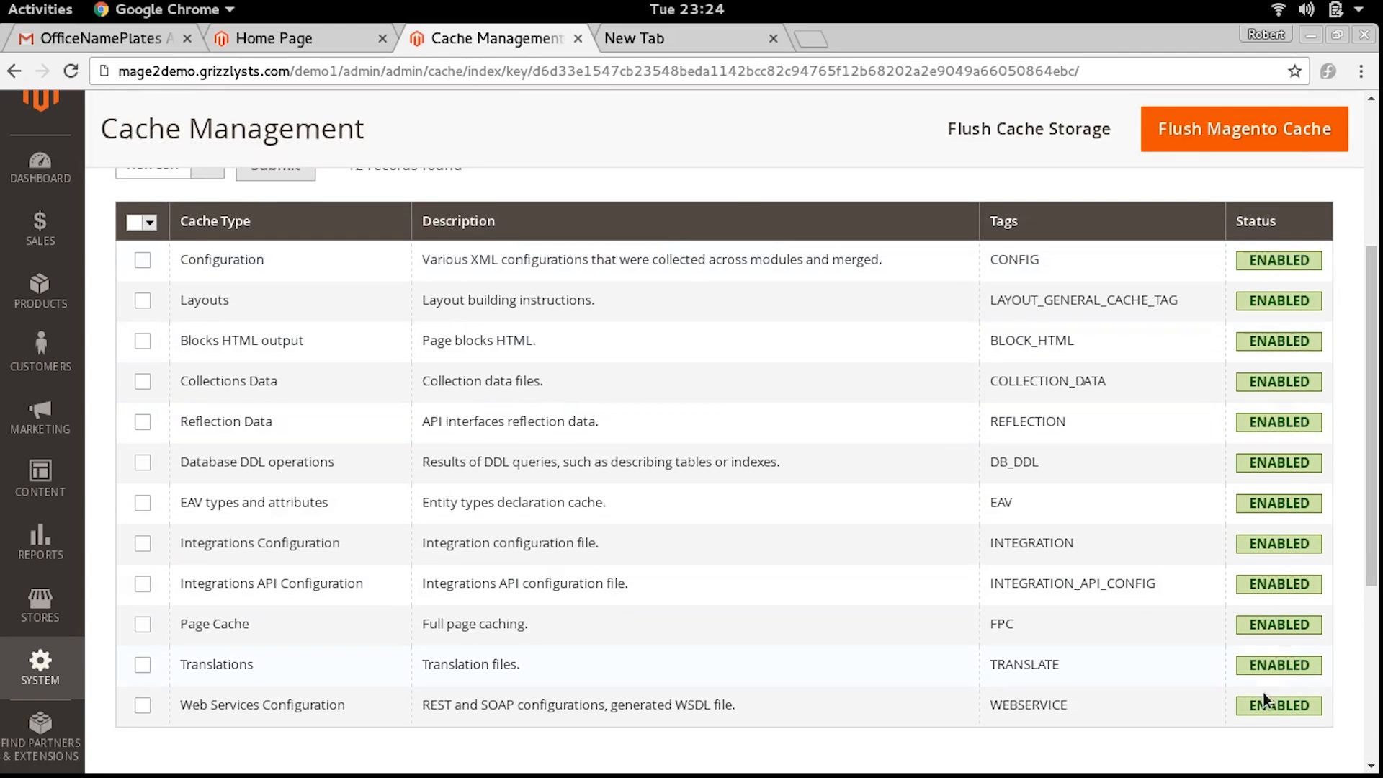
# Search the Luma storefront for MSFTSurfaceBook and open the Microsoft Surface product page
pyautogui.click(297, 38)
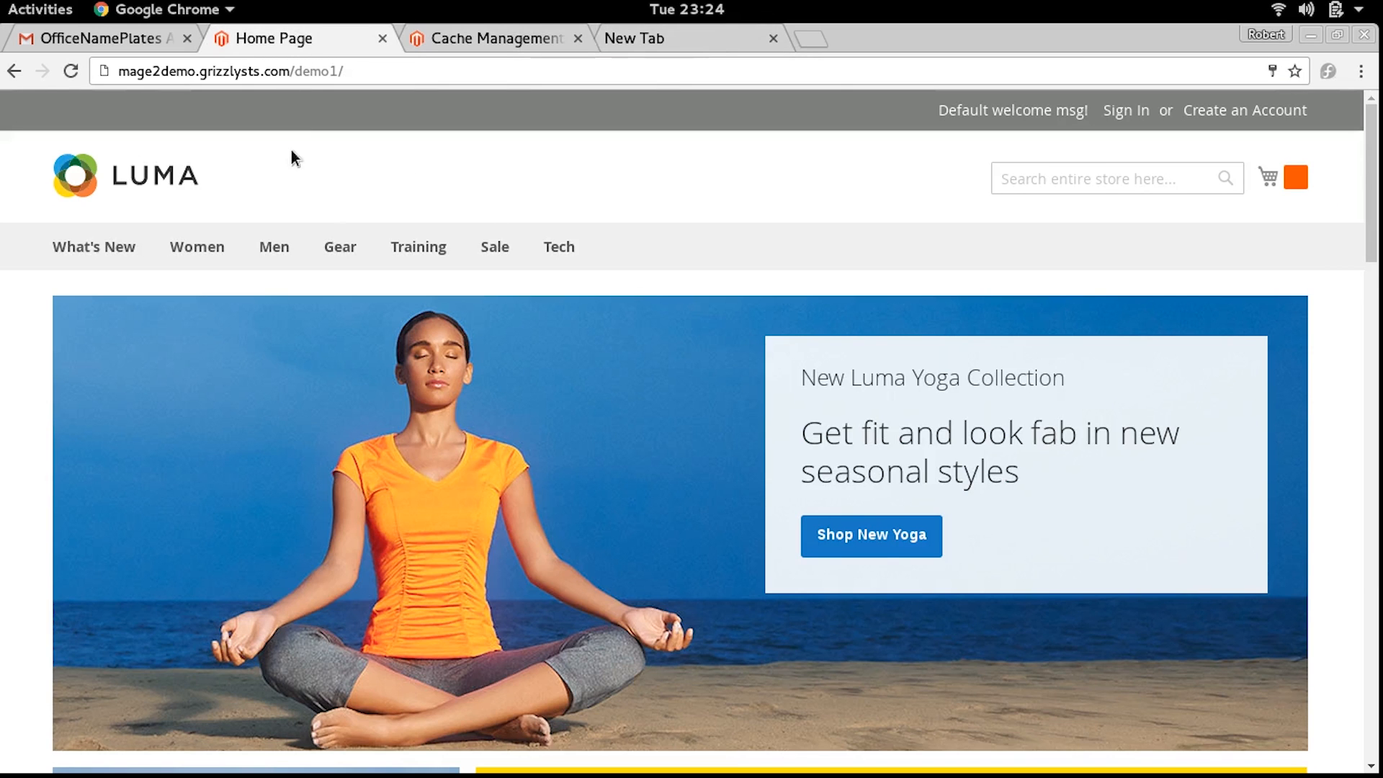
pyautogui.click(1086, 191)
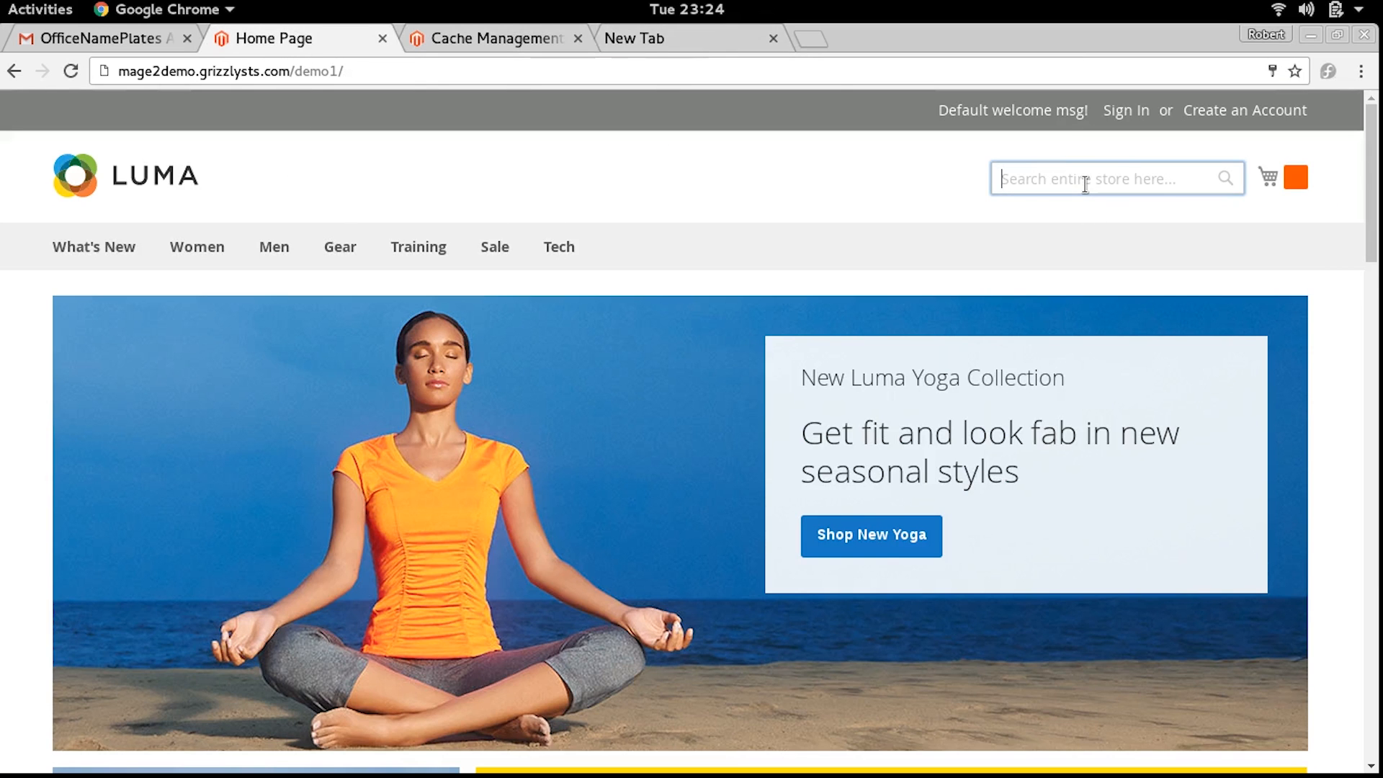
pyautogui.hotkey('ctrl', 'v')
pyautogui.press('Return')
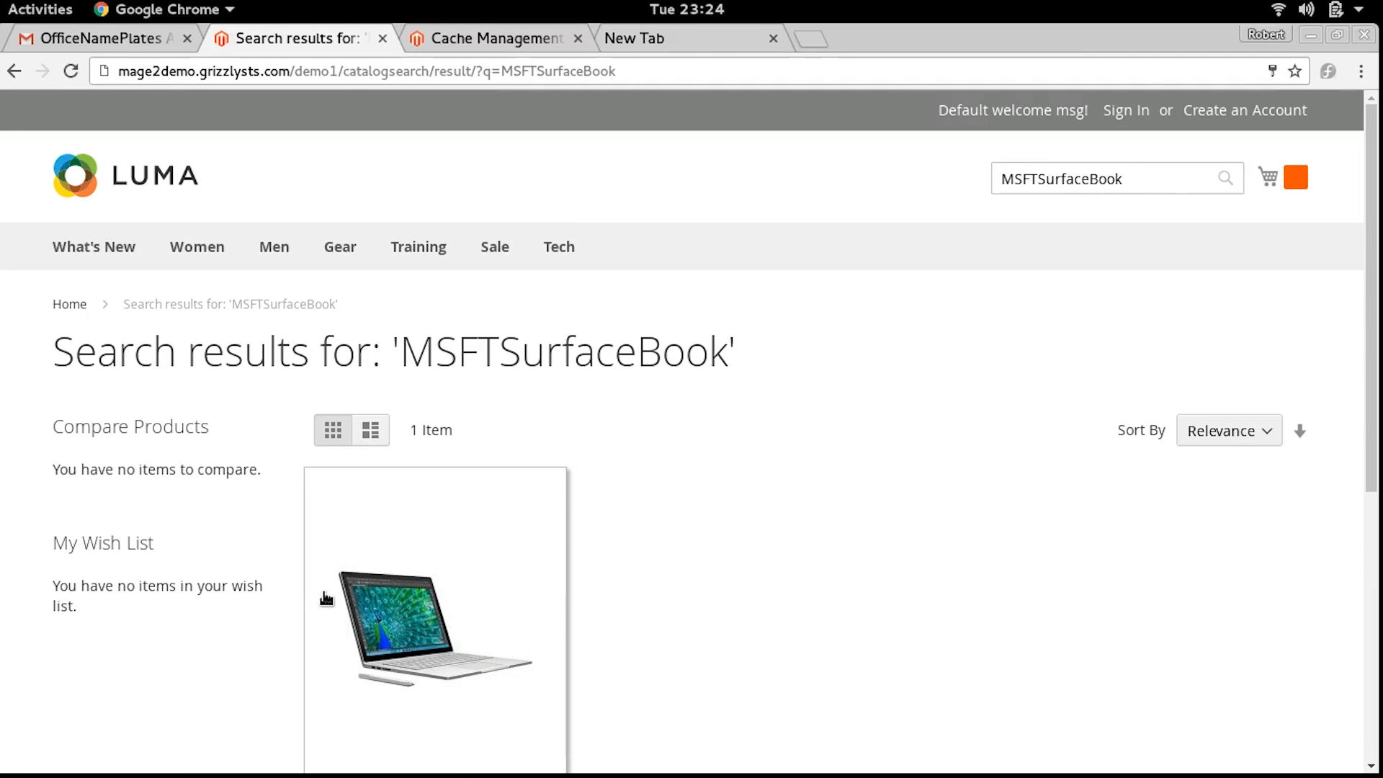
pyautogui.click(352, 628)
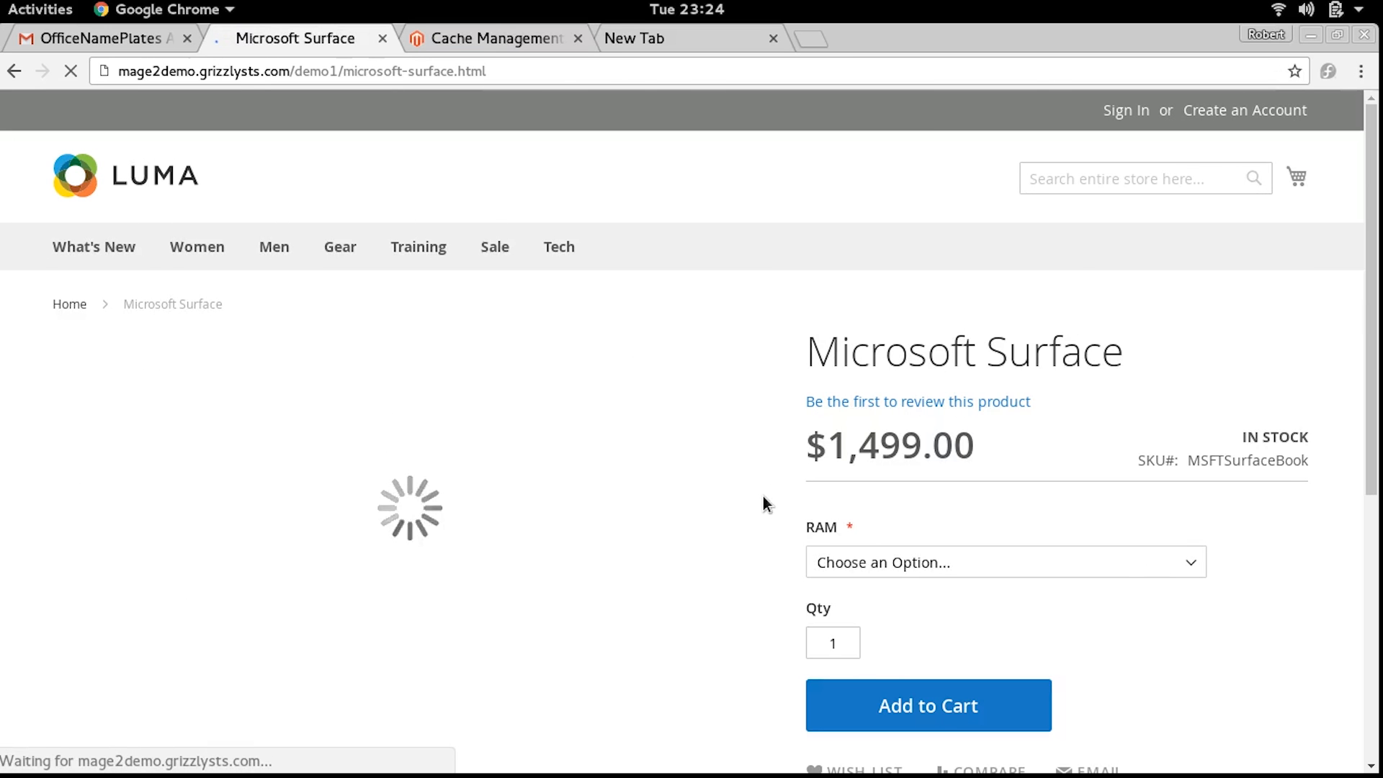
# Choose the 12 GB RAM option for the Microsoft Surface on its storefront page
pyautogui.scroll(-5, 1008, 432)
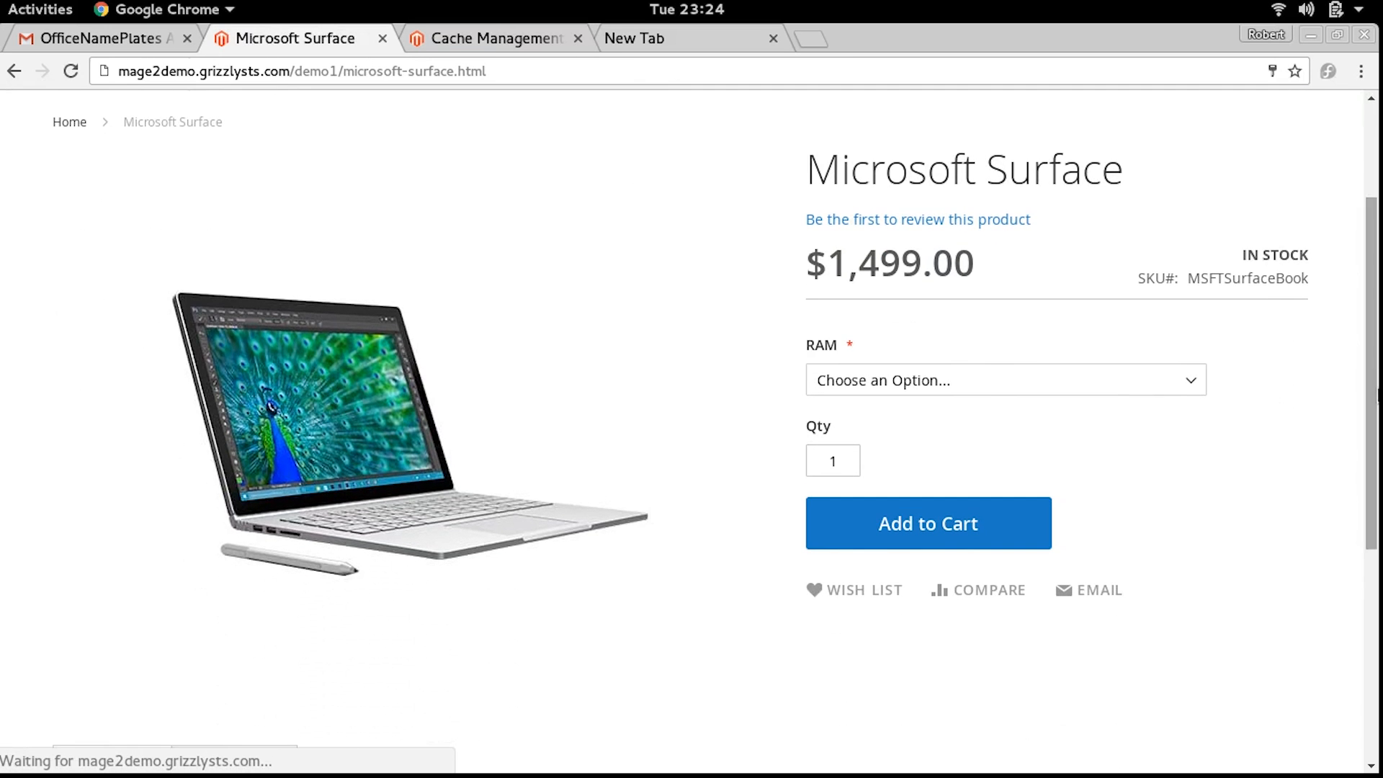
pyautogui.click(1017, 382)
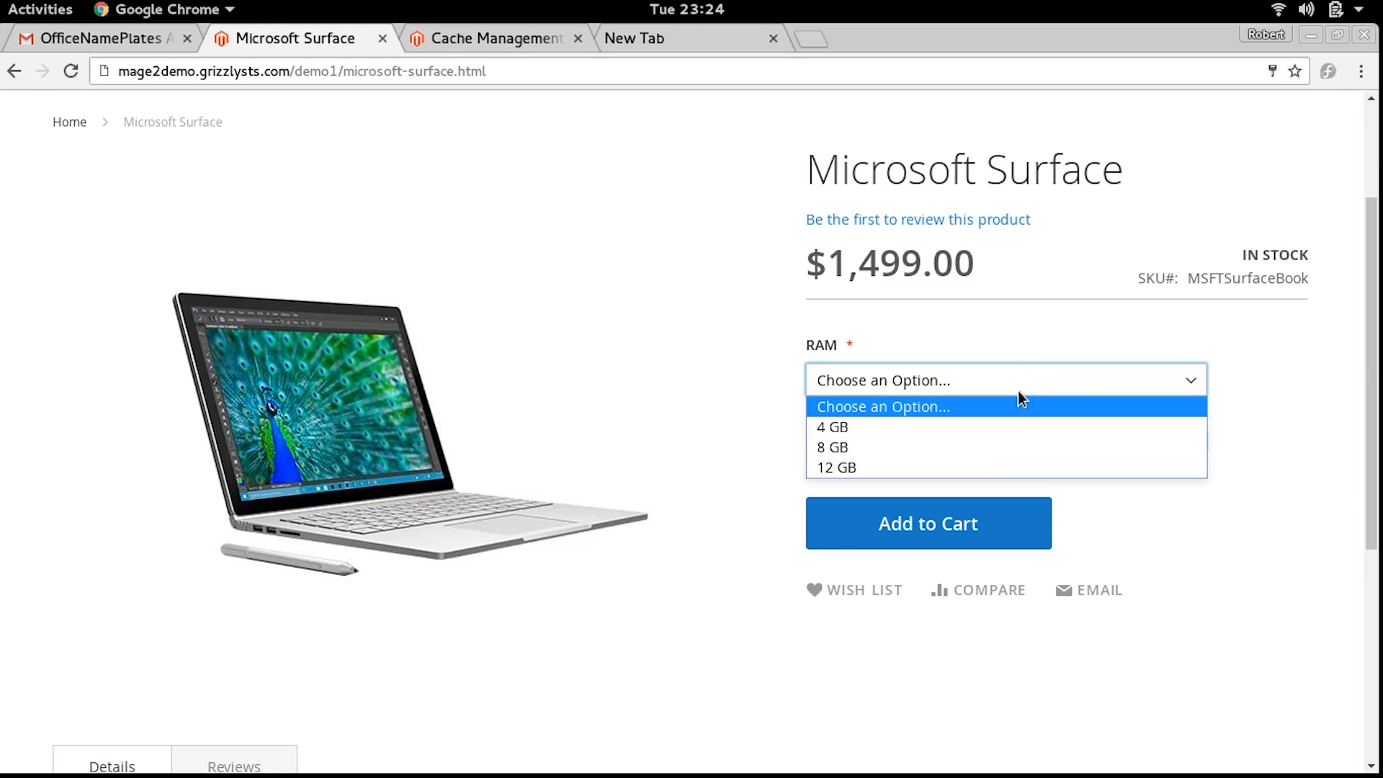
pyautogui.click(995, 468)
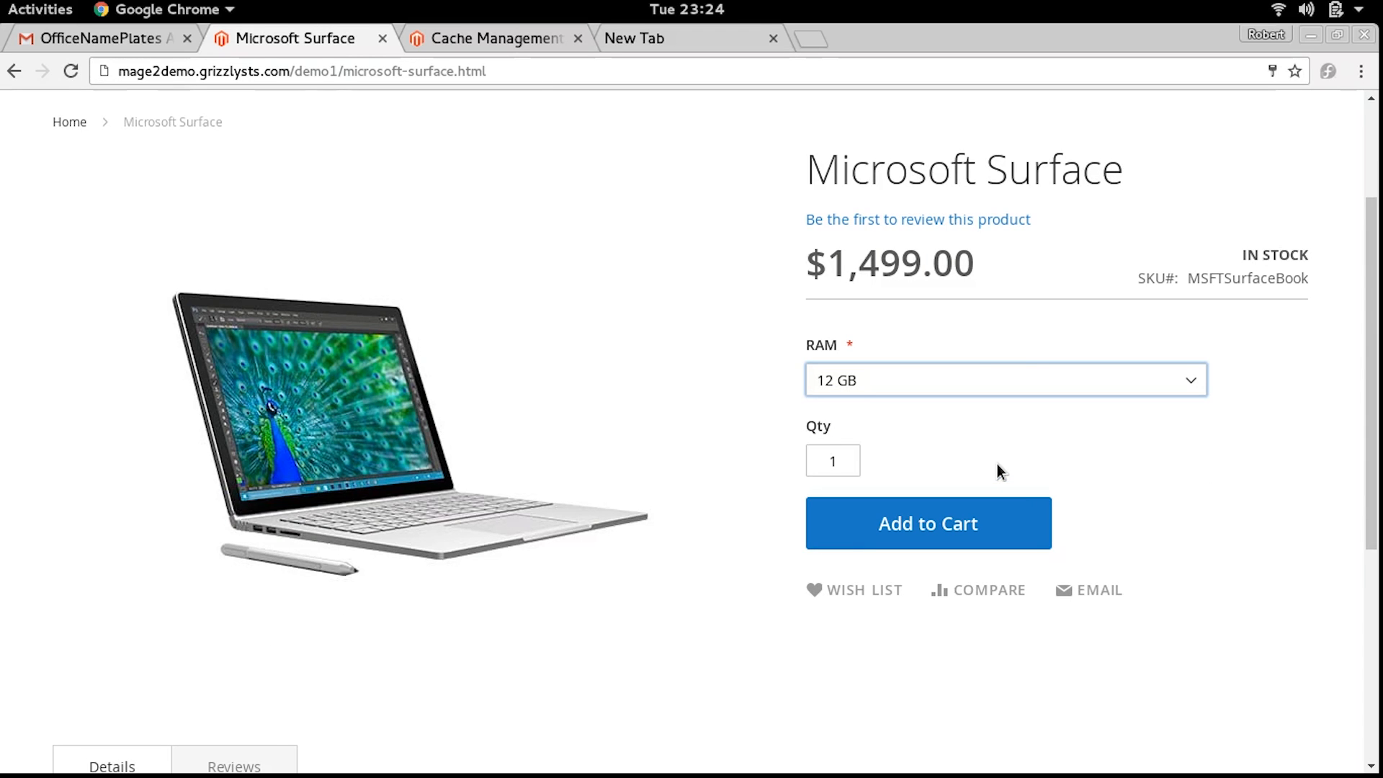